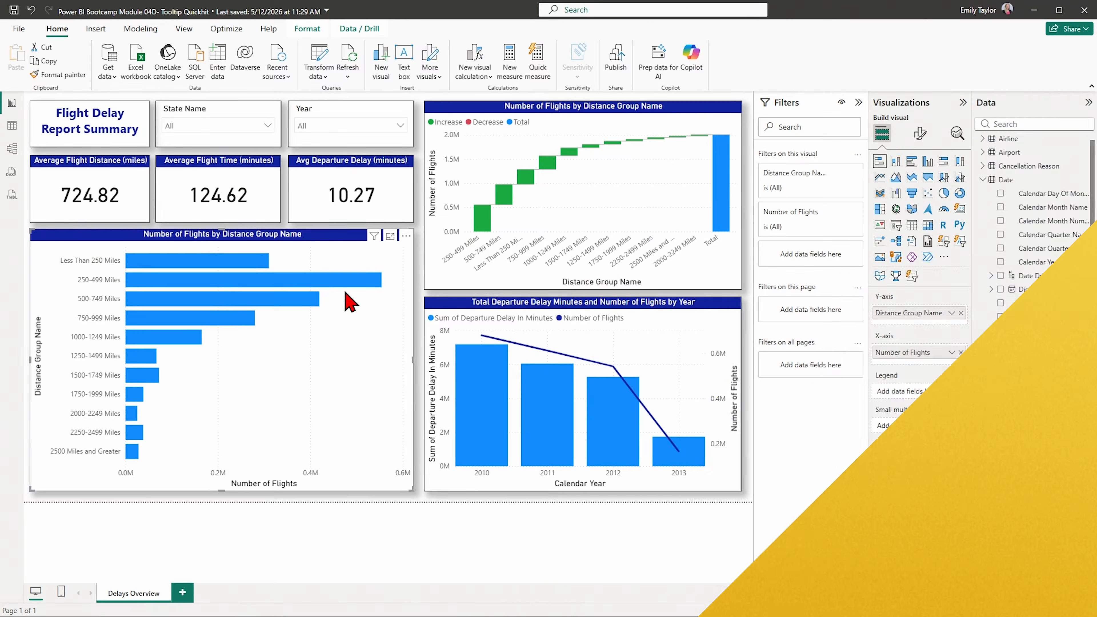
Step: Allow the new blank page, Page 1, to be used as a tooltip in its page information settings
{"action": "mouse_move", "coordinate": [290, 280]}
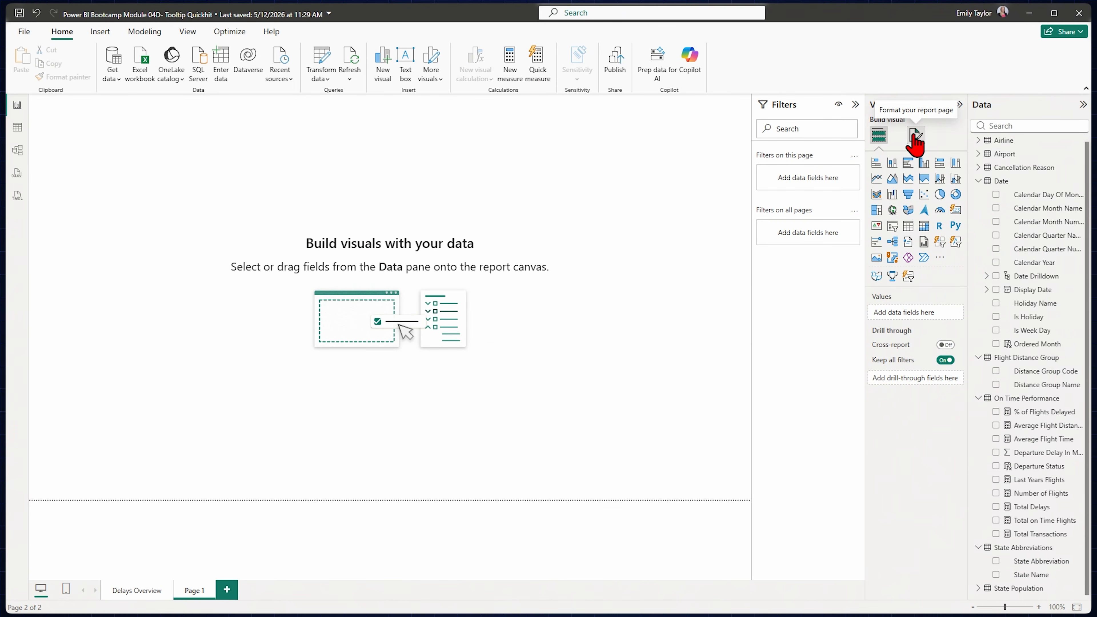
{"action": "left_click", "coordinate": [915, 136]}
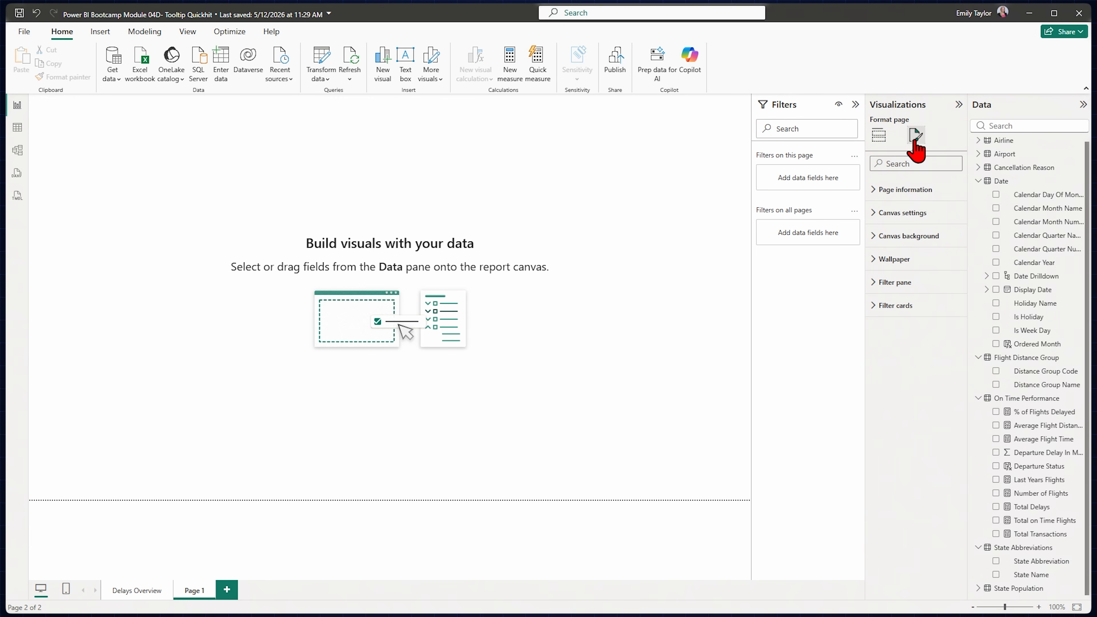
{"action": "left_click", "coordinate": [882, 194]}
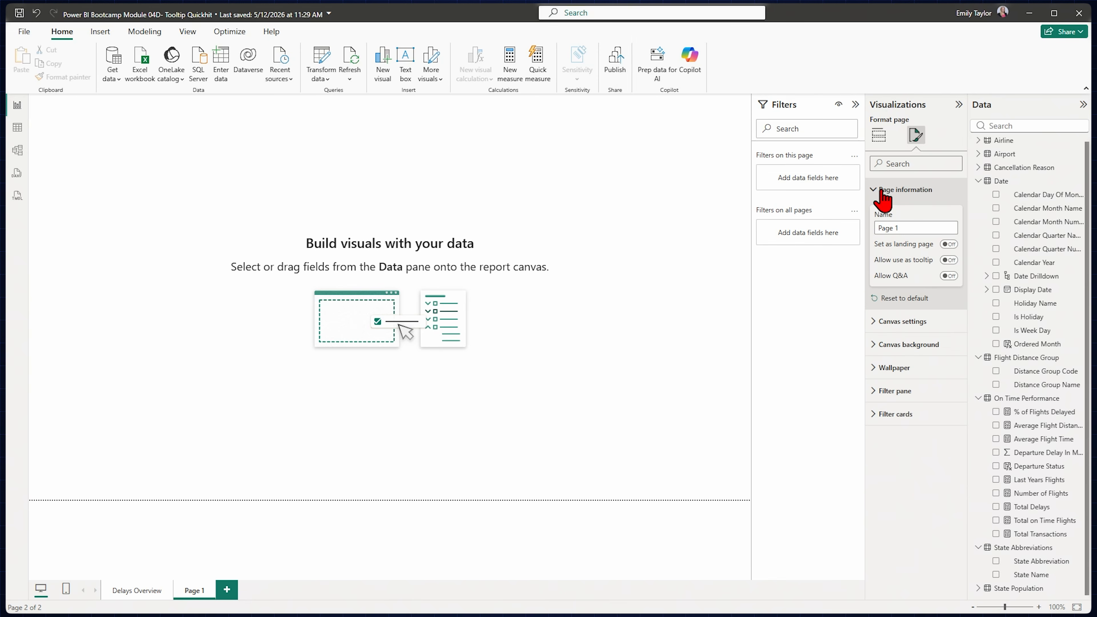
{"action": "left_click", "coordinate": [944, 260]}
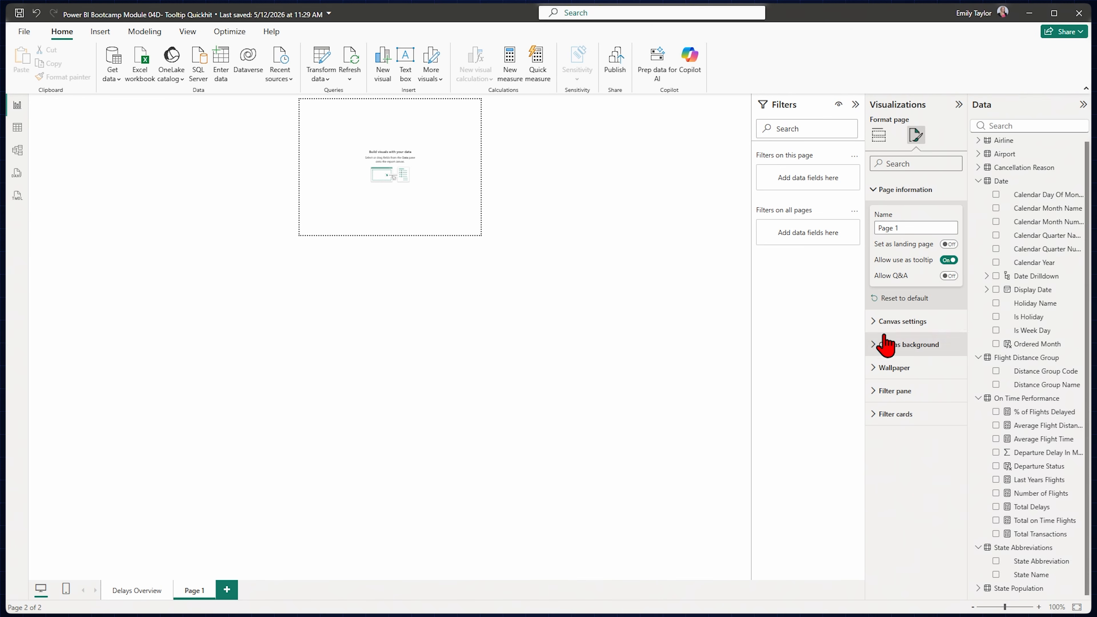
Step: Set the tooltip page's canvas type to Custom with a height of 350 px
{"action": "left_click", "coordinate": [890, 321]}
{"action": "left_click", "coordinate": [903, 359]}
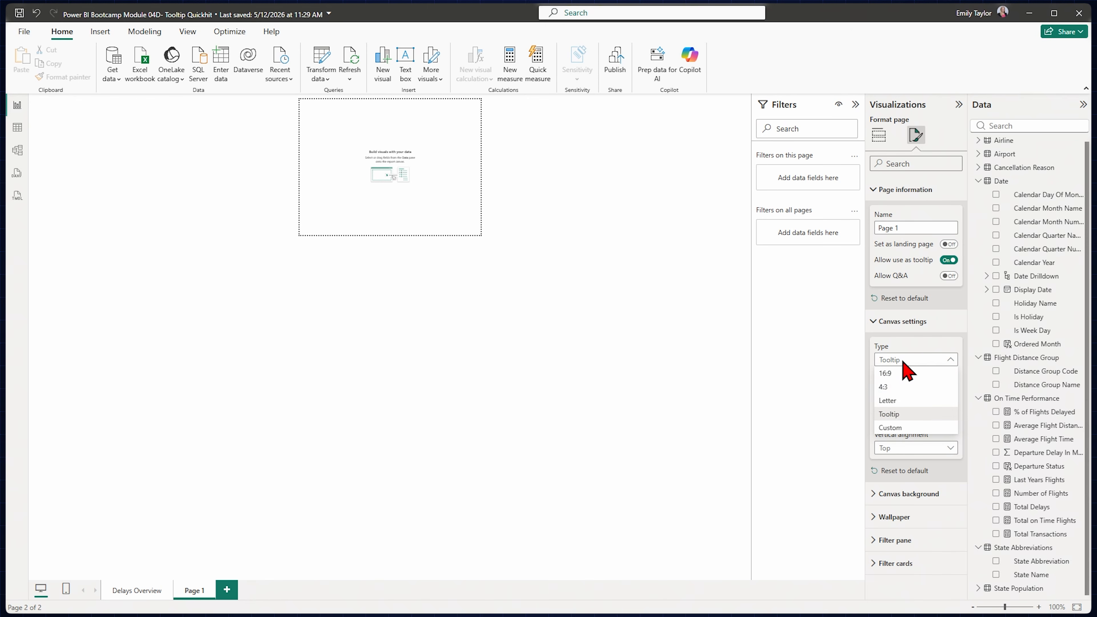
{"action": "left_click", "coordinate": [893, 427]}
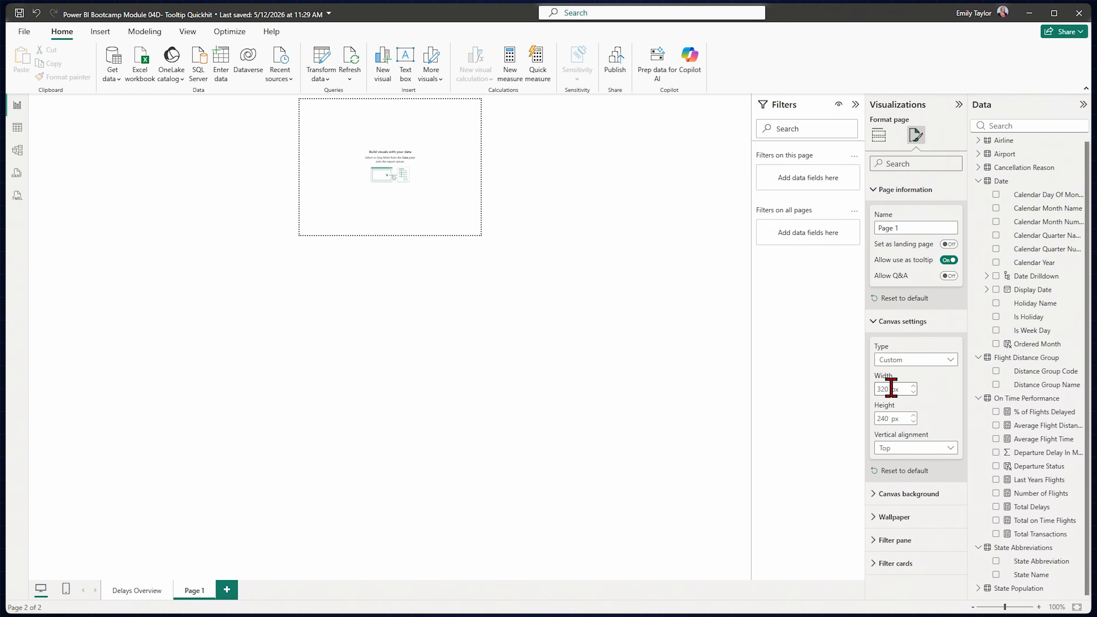
{"action": "double_click", "coordinate": [893, 418]}
{"action": "type", "text": "3"}
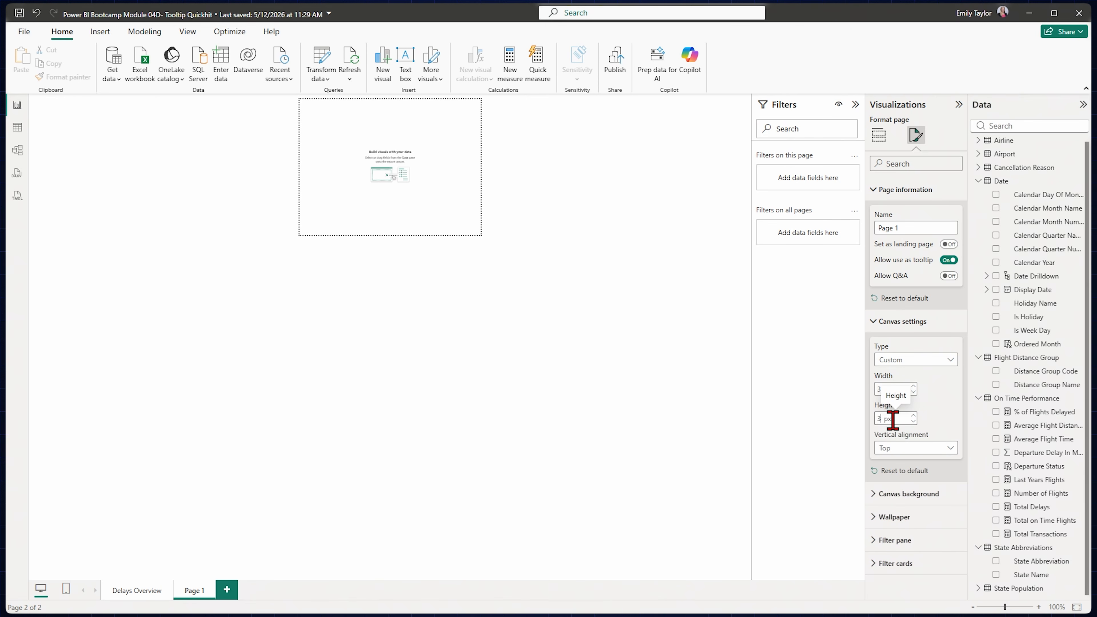
{"action": "type", "text": "50"}
{"action": "key", "text": "Return"}
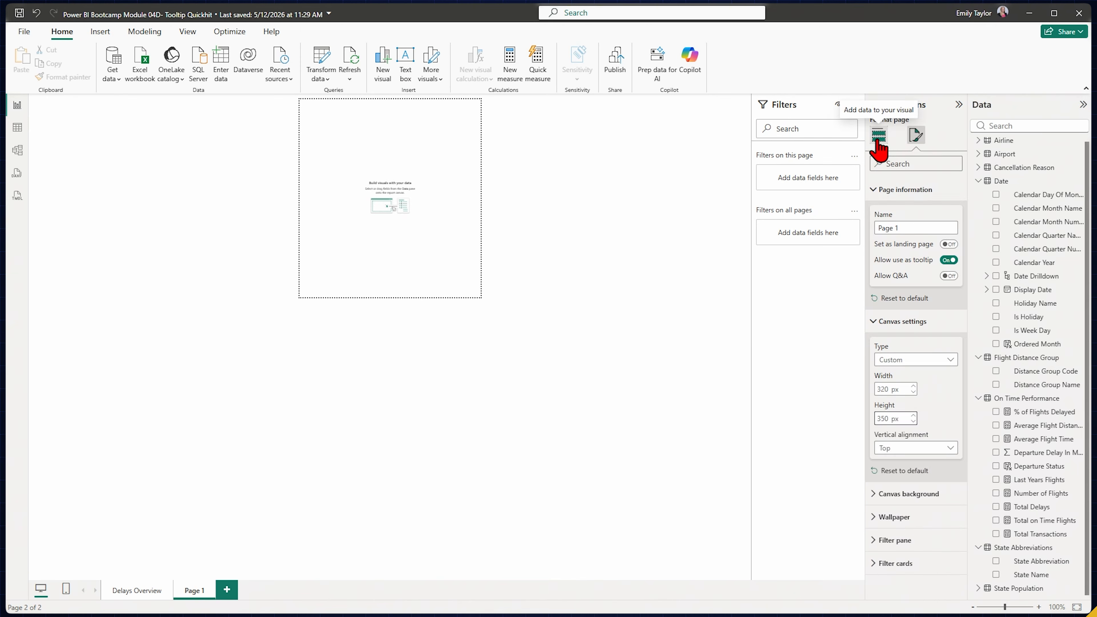
Step: Add a card showing Total Delays and fit it across the full width at the bottom of the tooltip page
{"action": "left_click", "coordinate": [881, 132]}
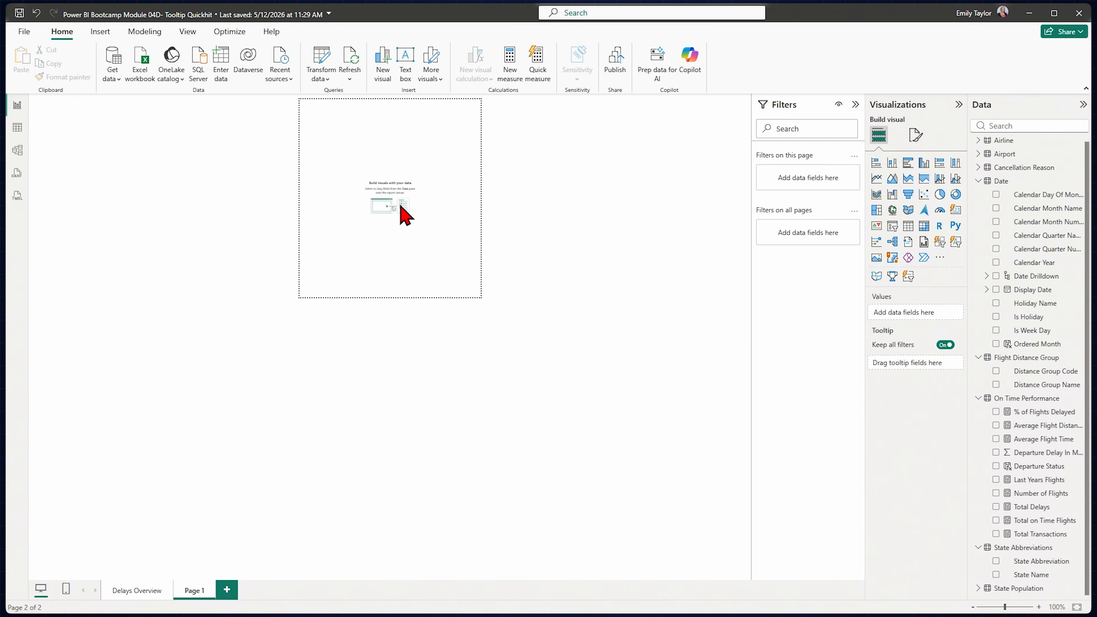
{"action": "left_click", "coordinate": [955, 211]}
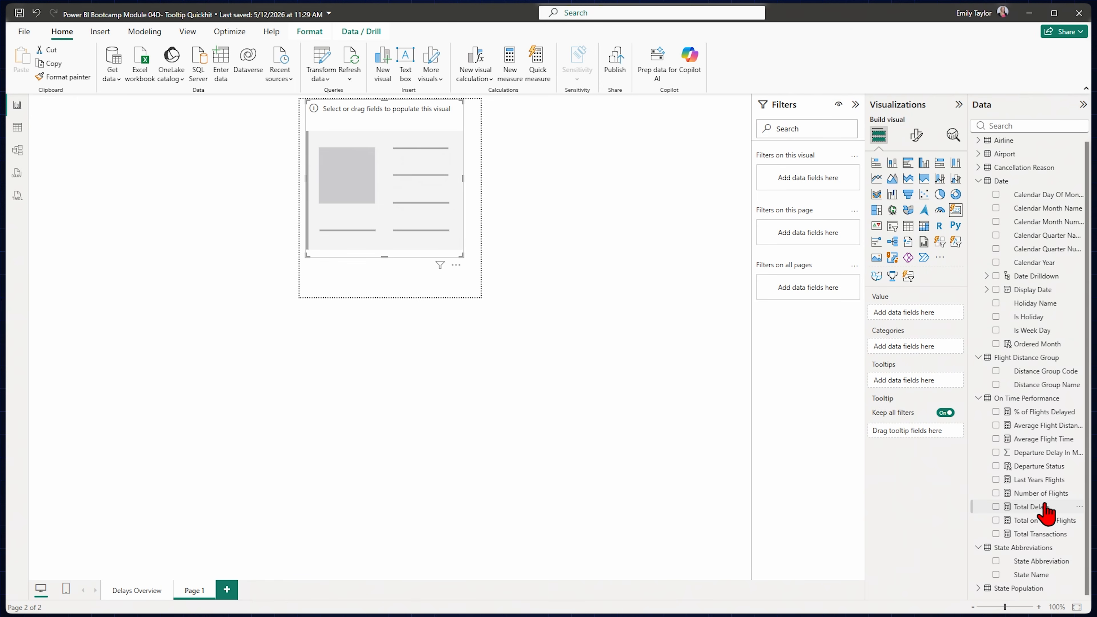
{"action": "left_click", "coordinate": [996, 507]}
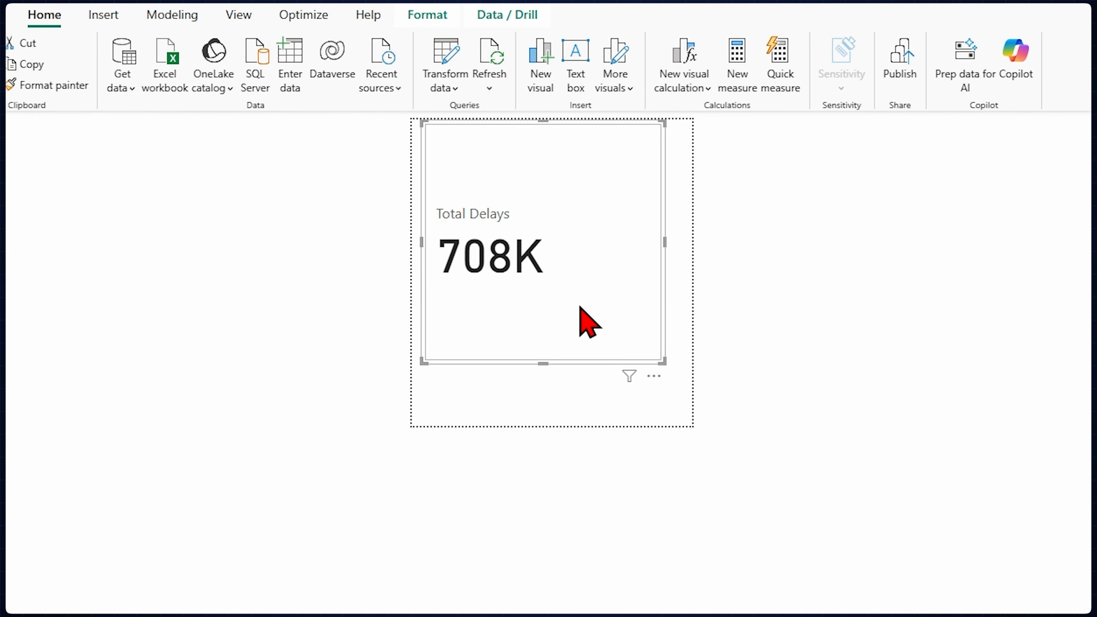
{"action": "left_click_drag", "start_coordinate": [543, 122], "coordinate": [511, 333]}
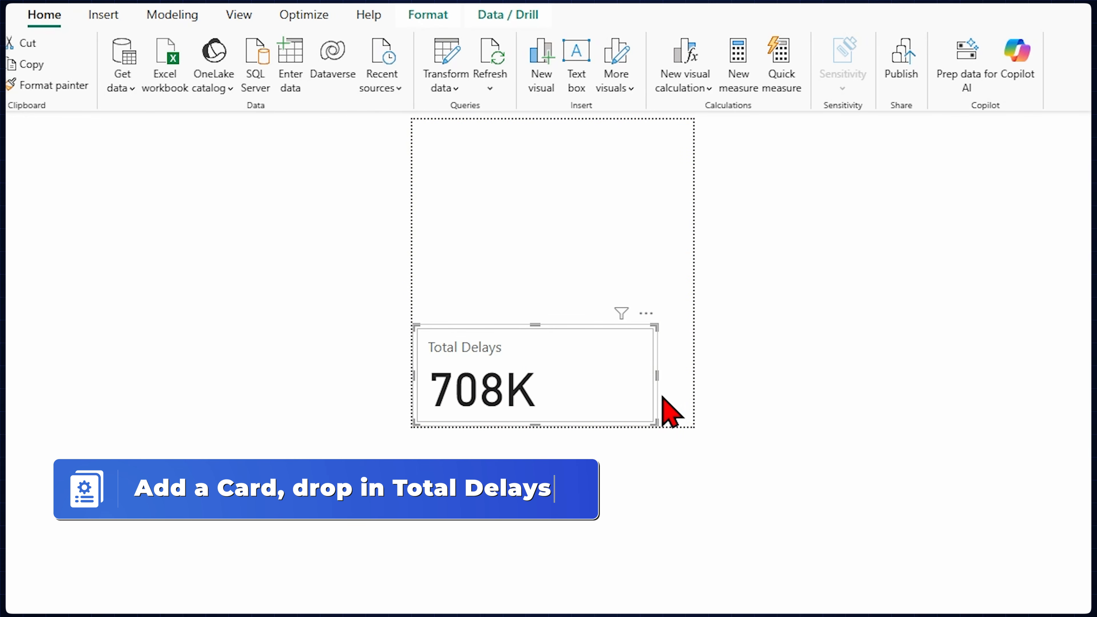
{"action": "left_click_drag", "start_coordinate": [657, 383], "coordinate": [705, 380]}
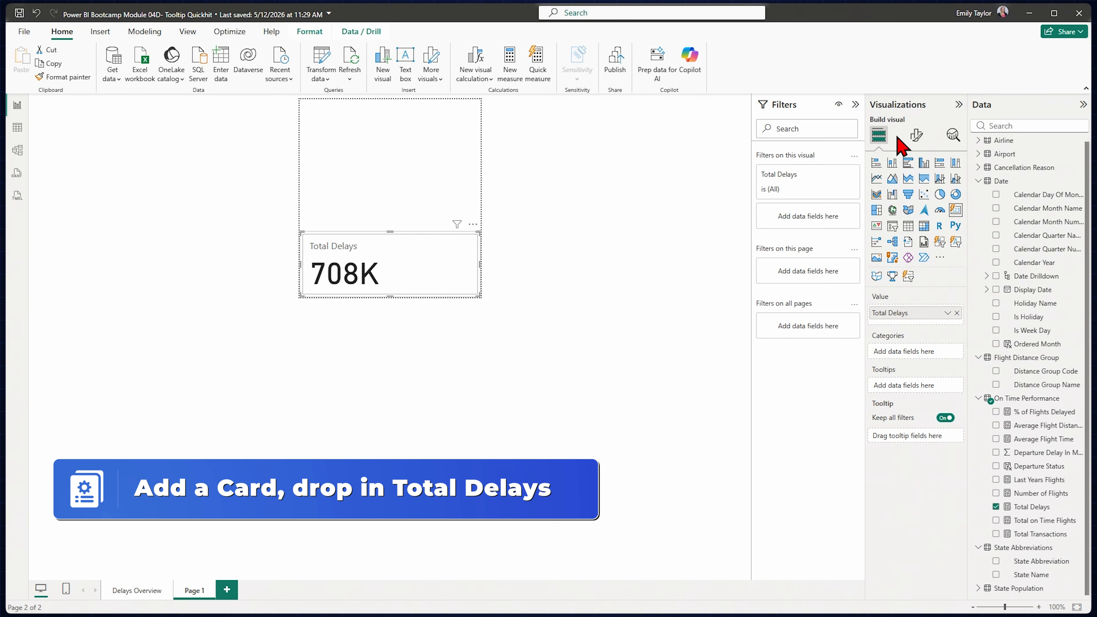
Step: Center the Total Delays card's callout value and set its display units to None
{"action": "left_click", "coordinate": [915, 141]}
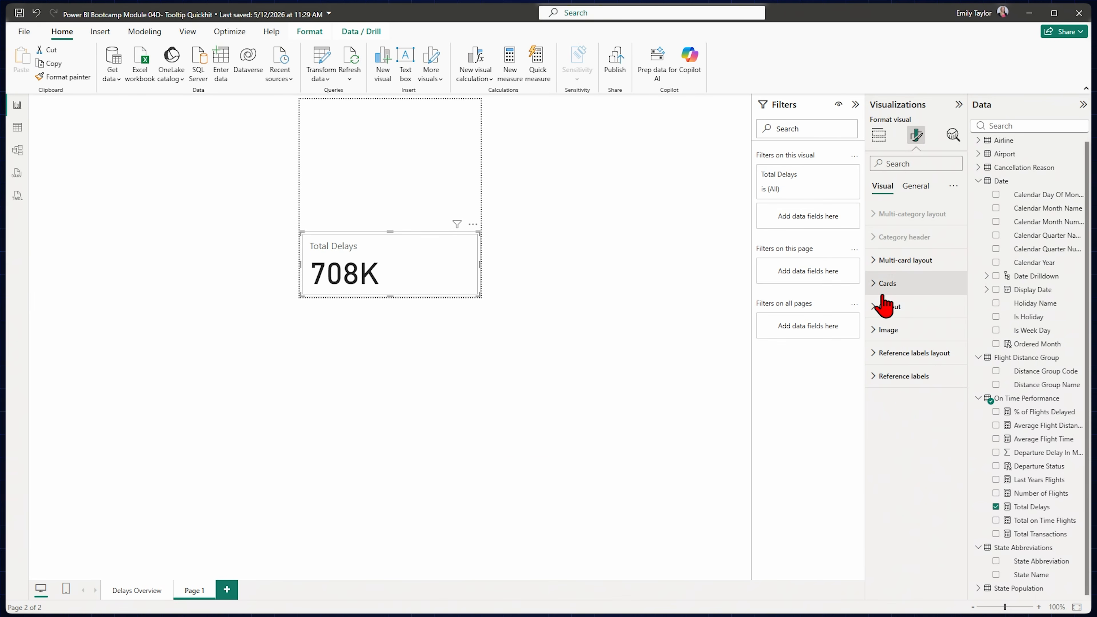
{"action": "left_click", "coordinate": [873, 308]}
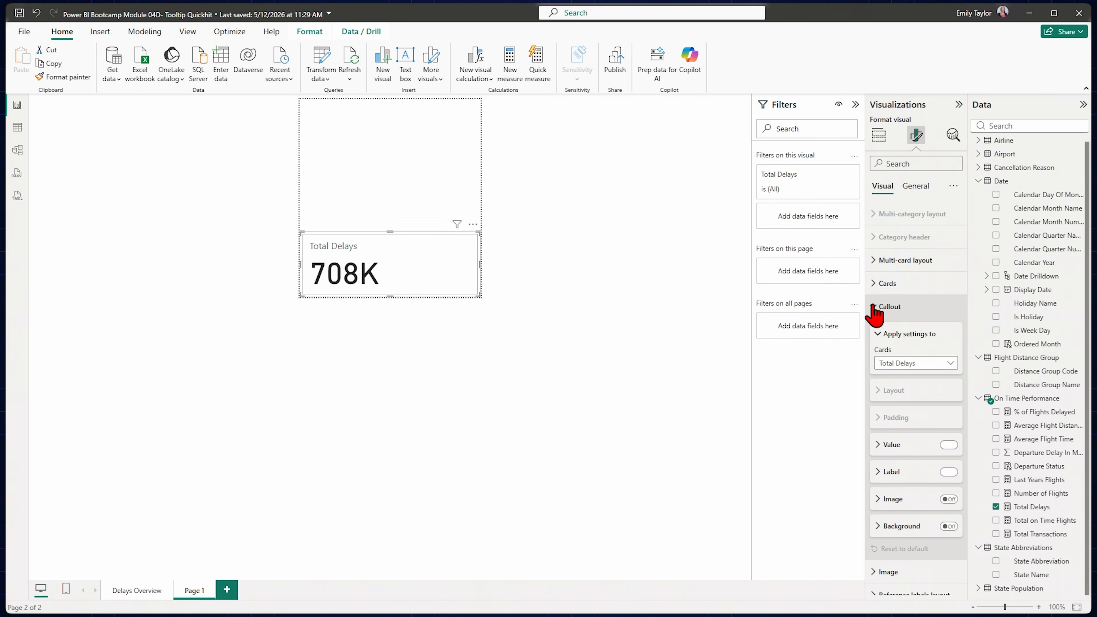
{"action": "left_click", "coordinate": [878, 473]}
{"action": "left_click", "coordinate": [877, 470]}
{"action": "left_click", "coordinate": [881, 446]}
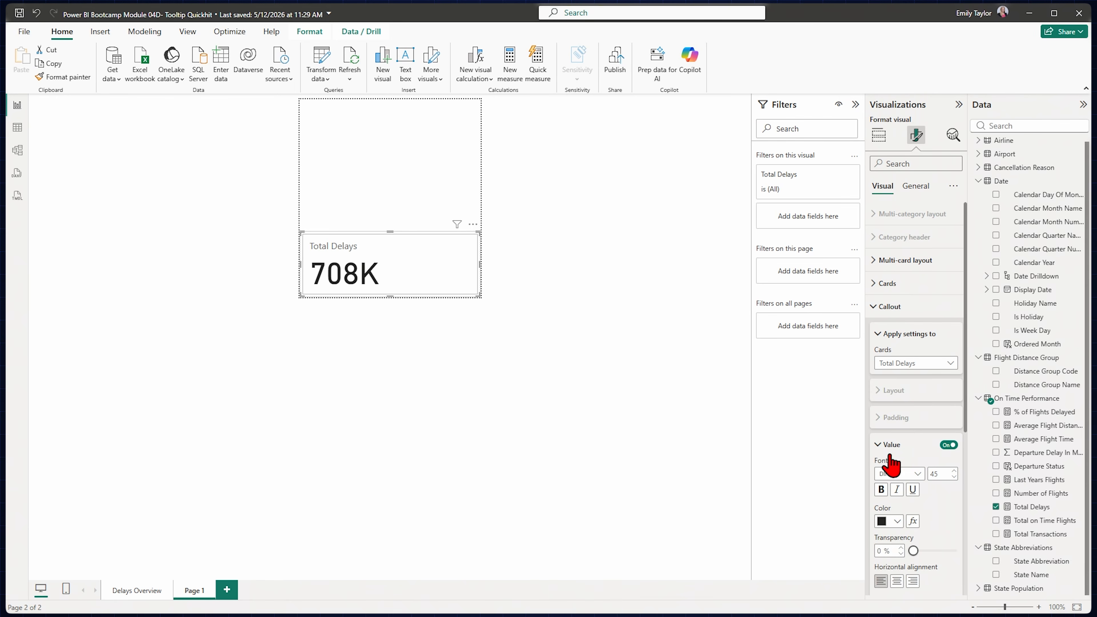
{"action": "left_click", "coordinate": [897, 580]}
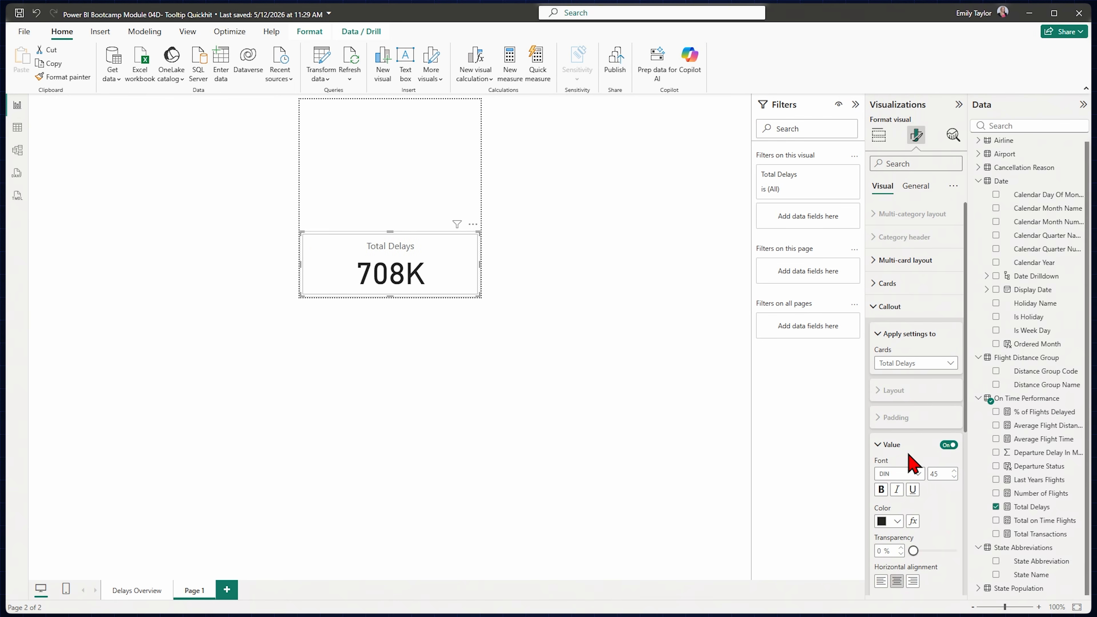
{"action": "scroll", "coordinate": [908, 464], "scroll_direction": "down", "scroll_amount": 3}
{"action": "left_click", "coordinate": [930, 499]}
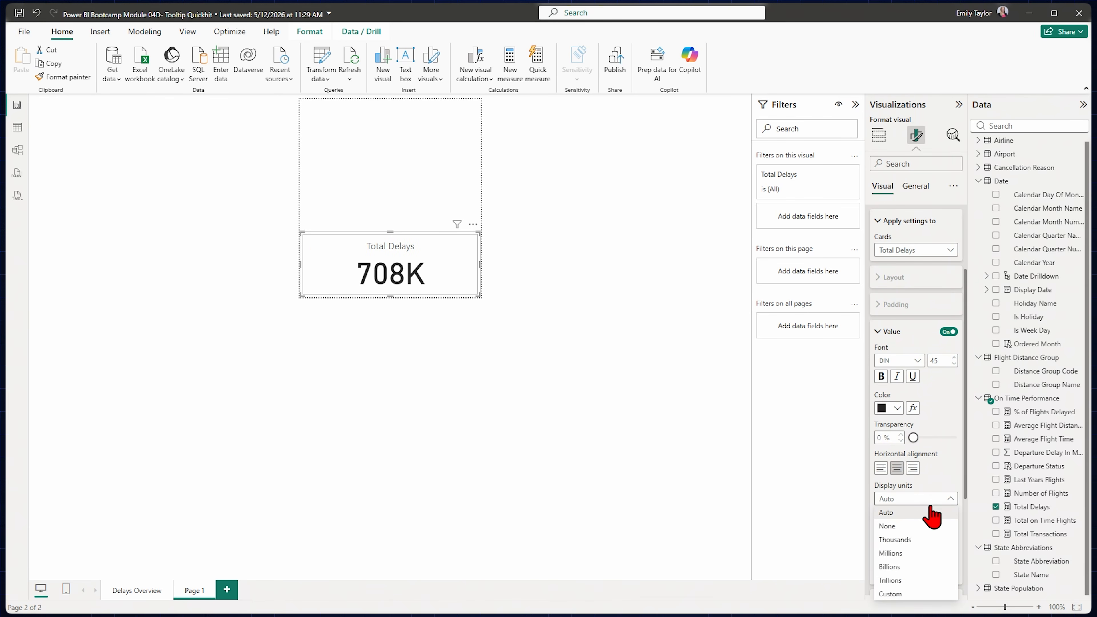
{"action": "left_click", "coordinate": [889, 526]}
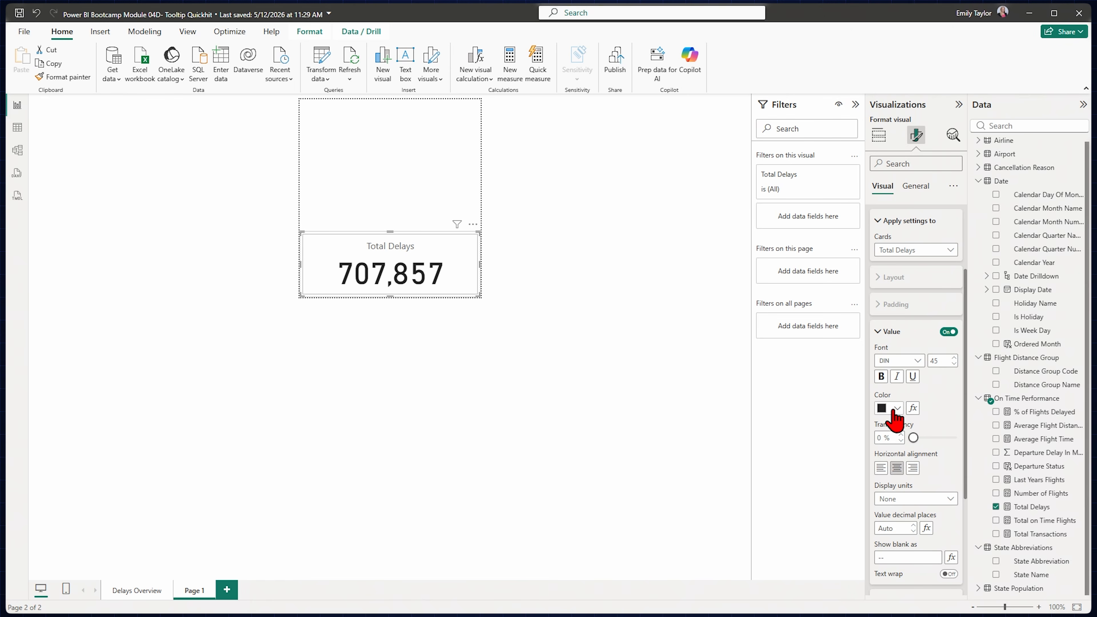
Step: Add a shape map above the Total Delays card and extend it down to the card's upper edge
{"action": "left_click", "coordinate": [427, 167]}
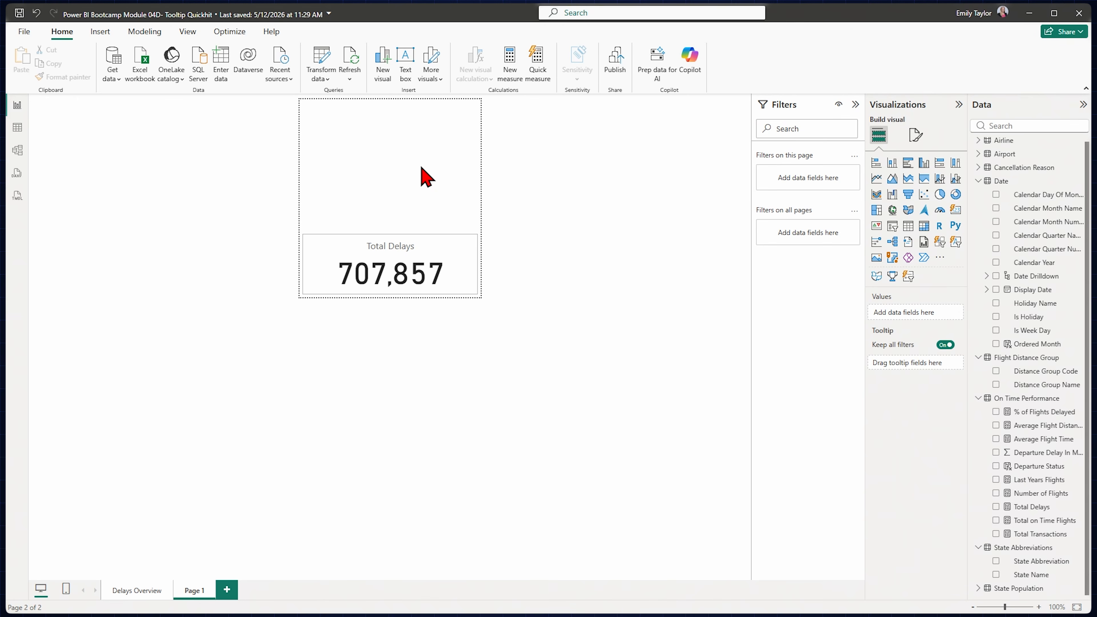
{"action": "left_click", "coordinate": [876, 277]}
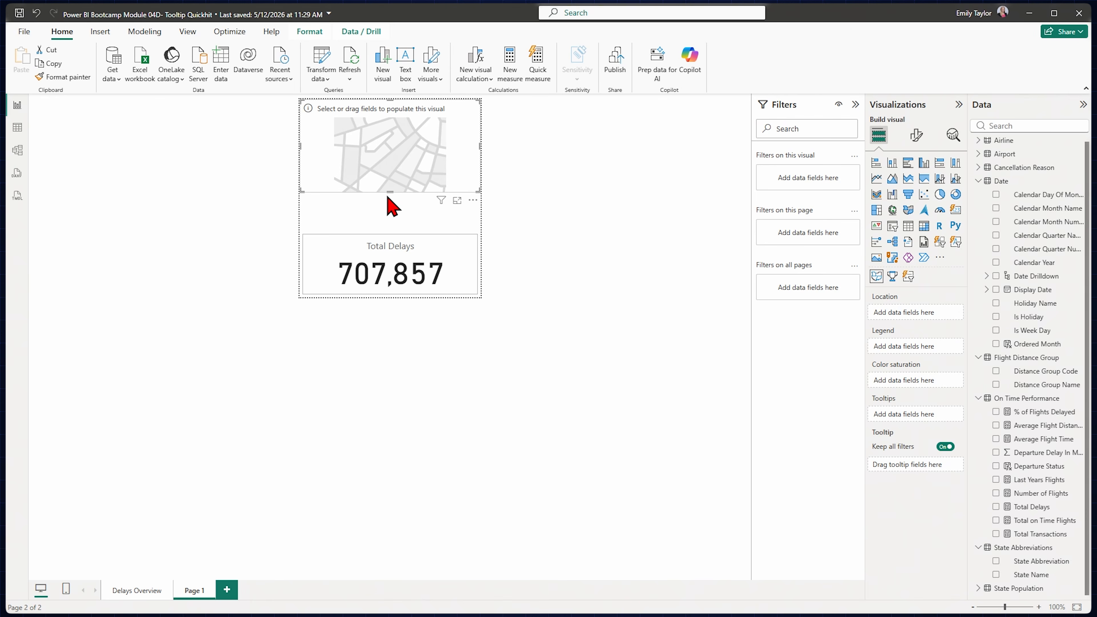
{"action": "left_click_drag", "start_coordinate": [386, 191], "coordinate": [395, 230]}
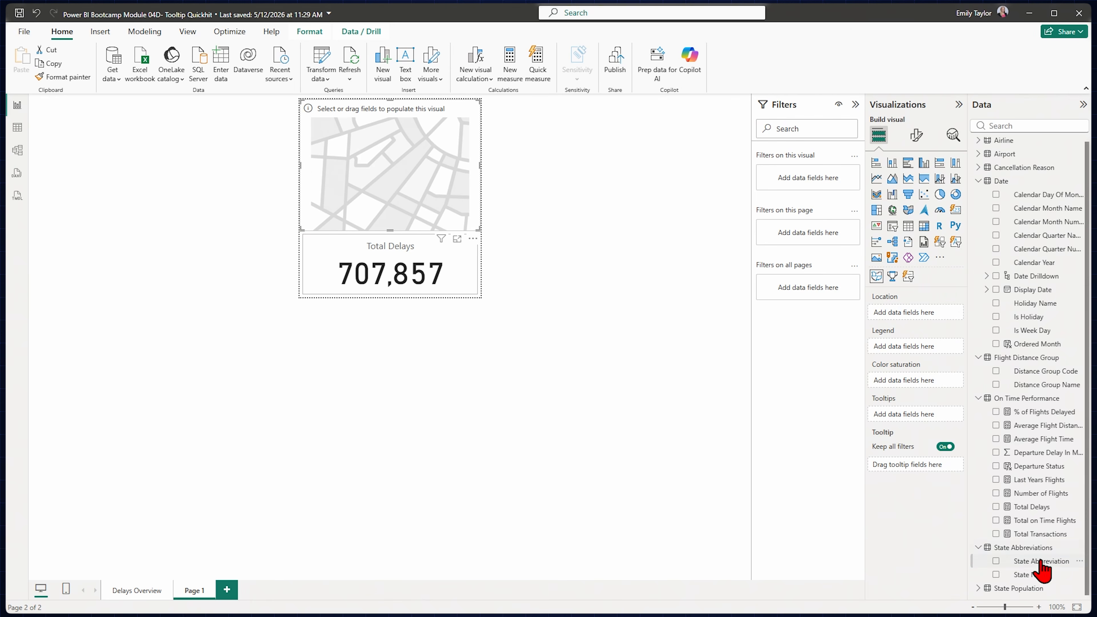
Step: Assign State Name as the shape map's location and Total Delays as its color saturation
{"action": "left_click_drag", "start_coordinate": [1036, 576], "coordinate": [912, 319]}
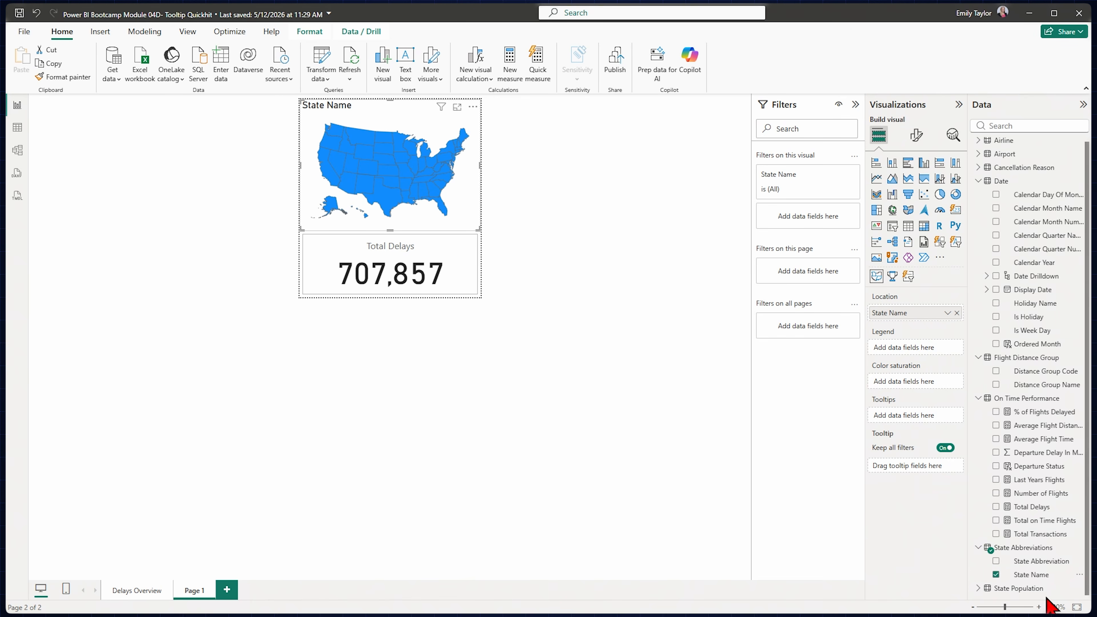
{"action": "mouse_move", "coordinate": [1029, 512]}
{"action": "left_mouse_down"}
{"action": "mouse_move", "coordinate": [937, 461]}
{"action": "mouse_move", "coordinate": [907, 385]}
{"action": "left_mouse_up"}
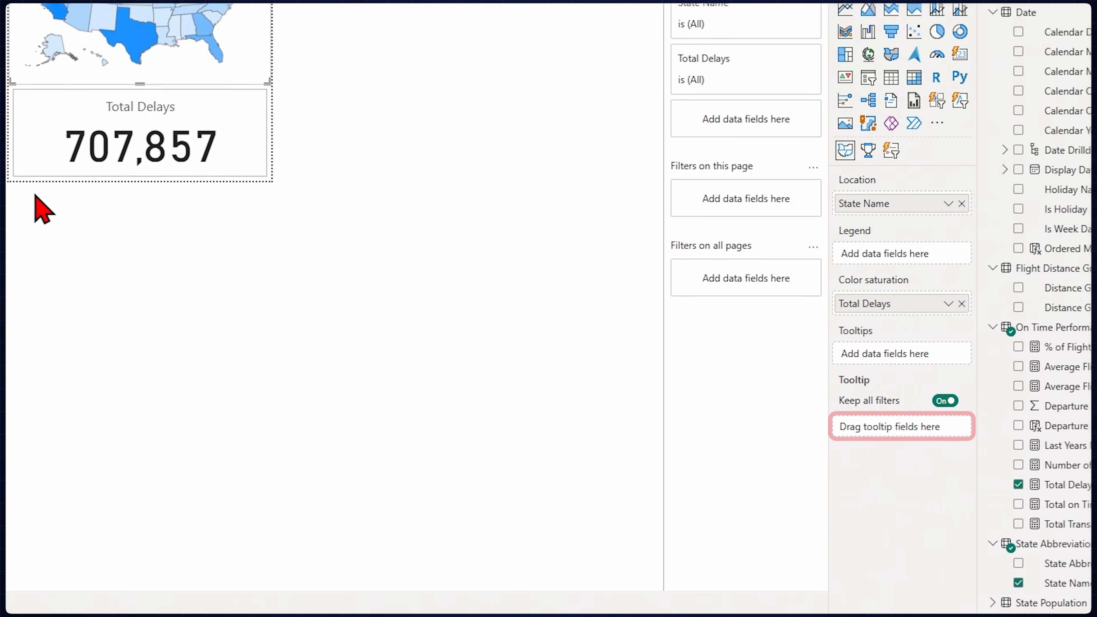
{"action": "left_click", "coordinate": [219, 290]}
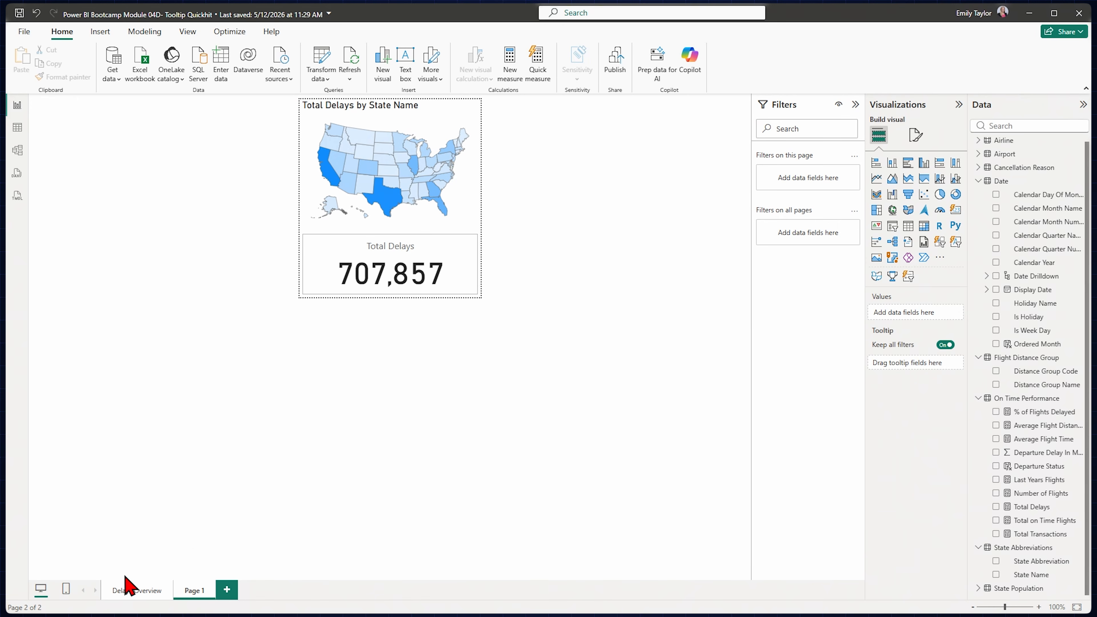
Step: Review the Delays Overview charts, then make Distance Group Name the tooltip field of Page 1
{"action": "left_click", "coordinate": [133, 590]}
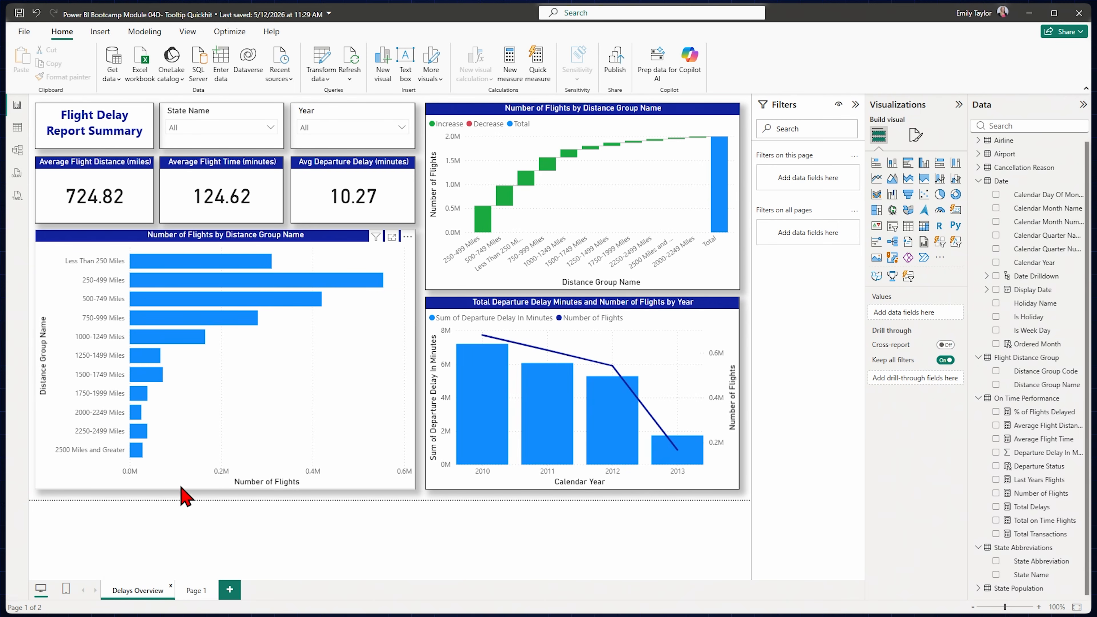
{"action": "left_click", "coordinate": [196, 591]}
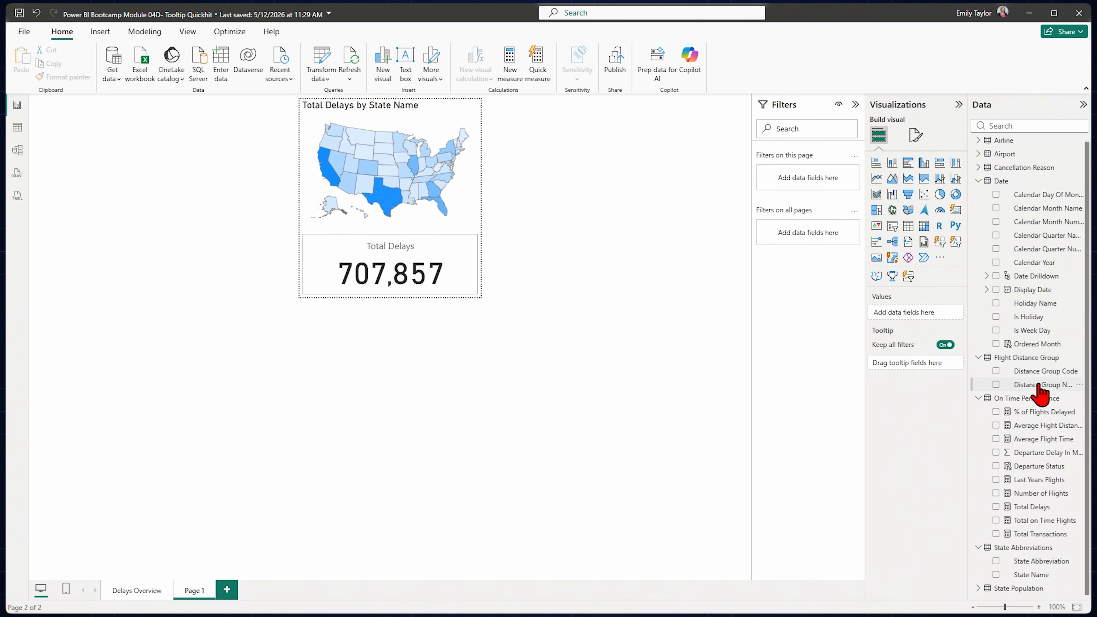
{"action": "left_click_drag", "start_coordinate": [1040, 384], "coordinate": [908, 362]}
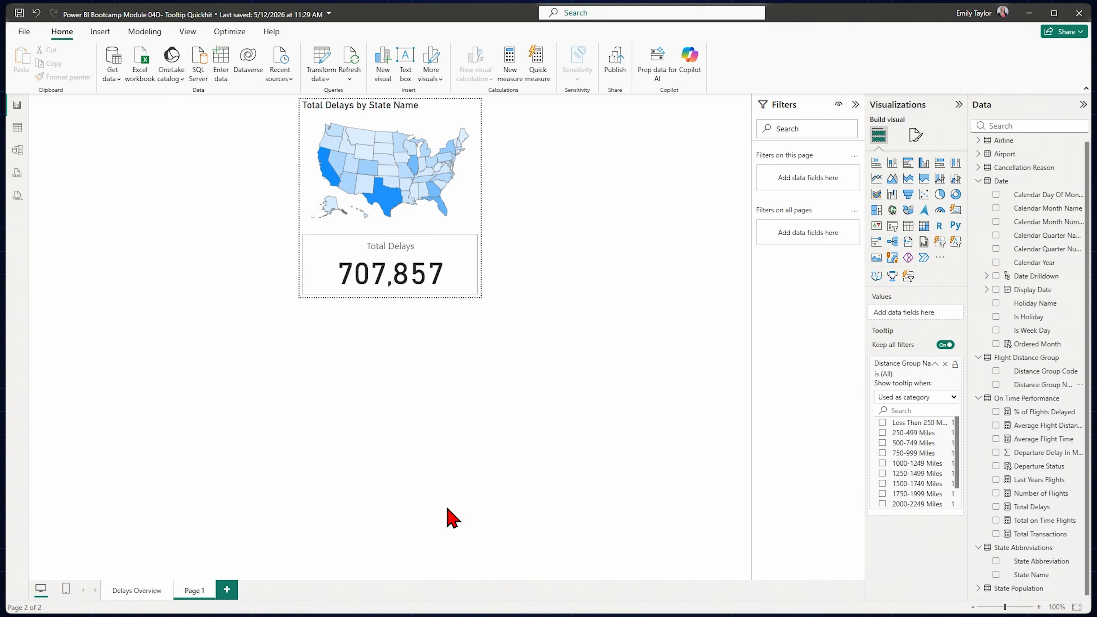
Step: Check the report page tooltip on several bars of the Number of Flights by Distance Group Name bar chart on Delays Overview
{"action": "left_click", "coordinate": [125, 592]}
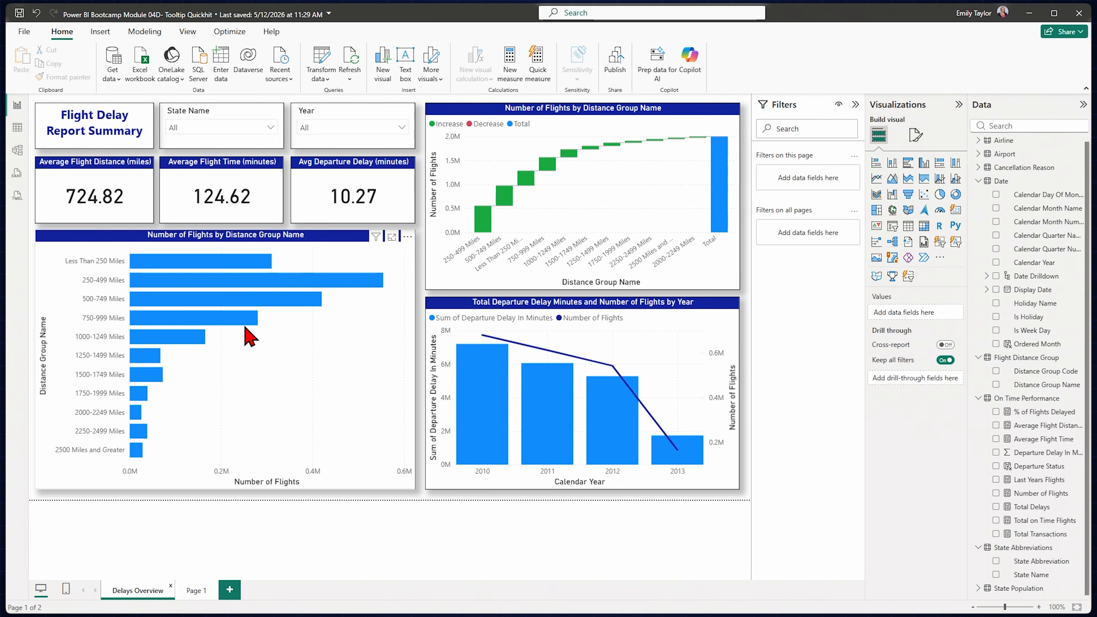
{"action": "mouse_move", "coordinate": [241, 329]}
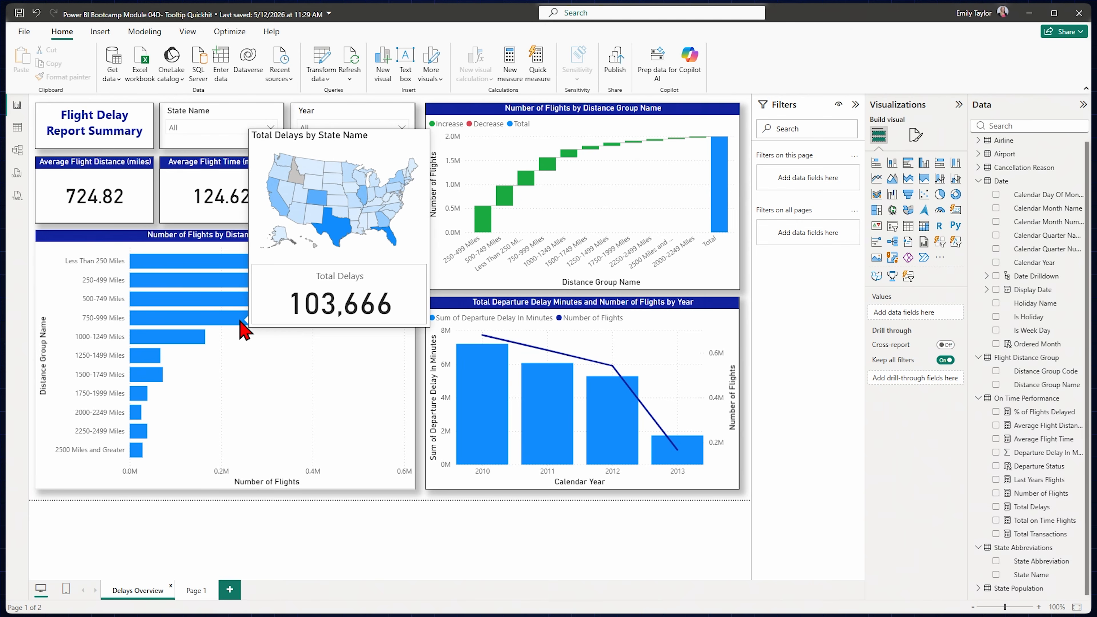
{"action": "mouse_move", "coordinate": [138, 352]}
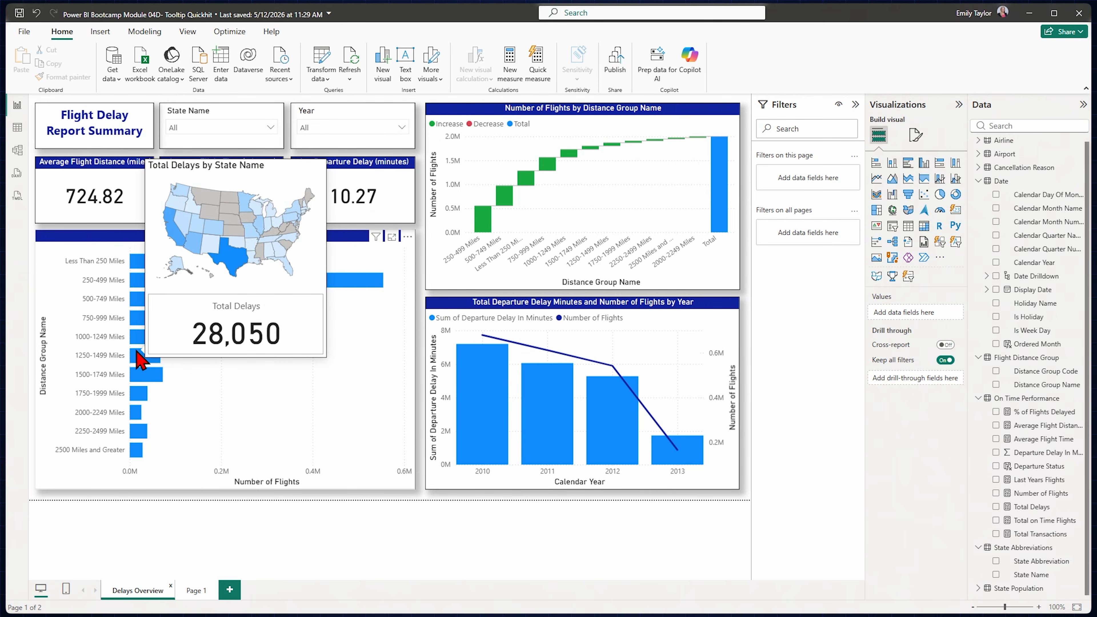
{"action": "mouse_move", "coordinate": [136, 375]}
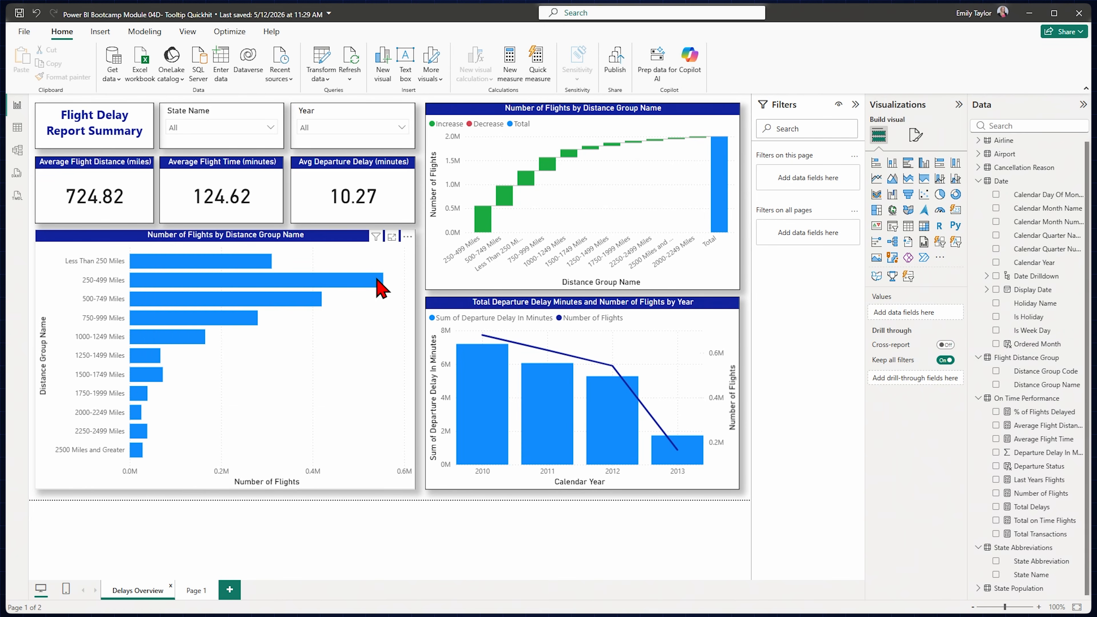
{"action": "mouse_move", "coordinate": [380, 289]}
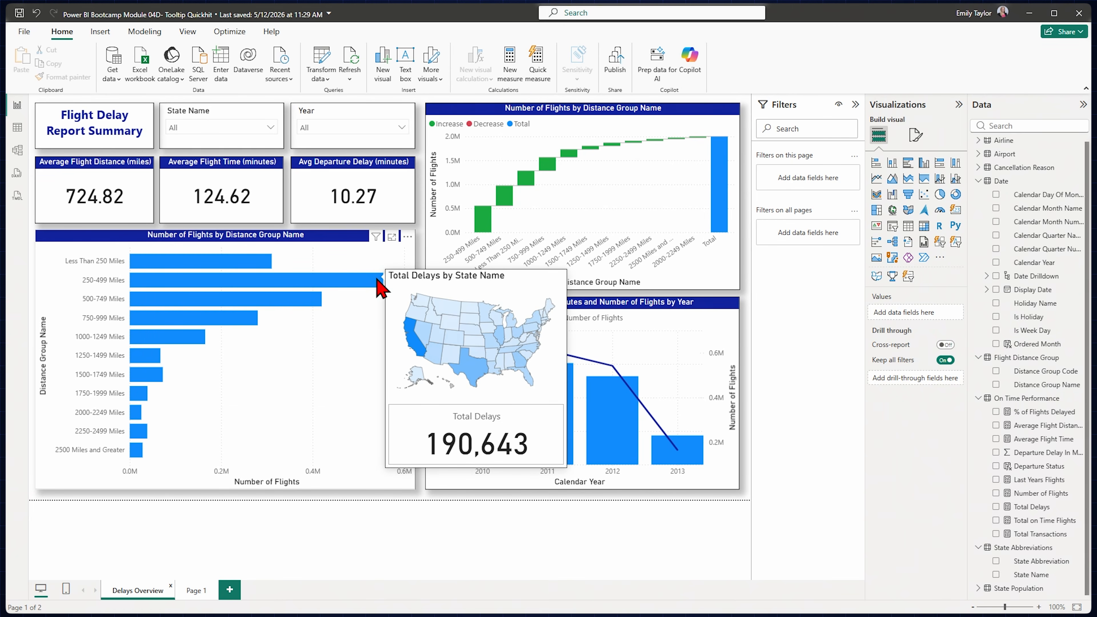
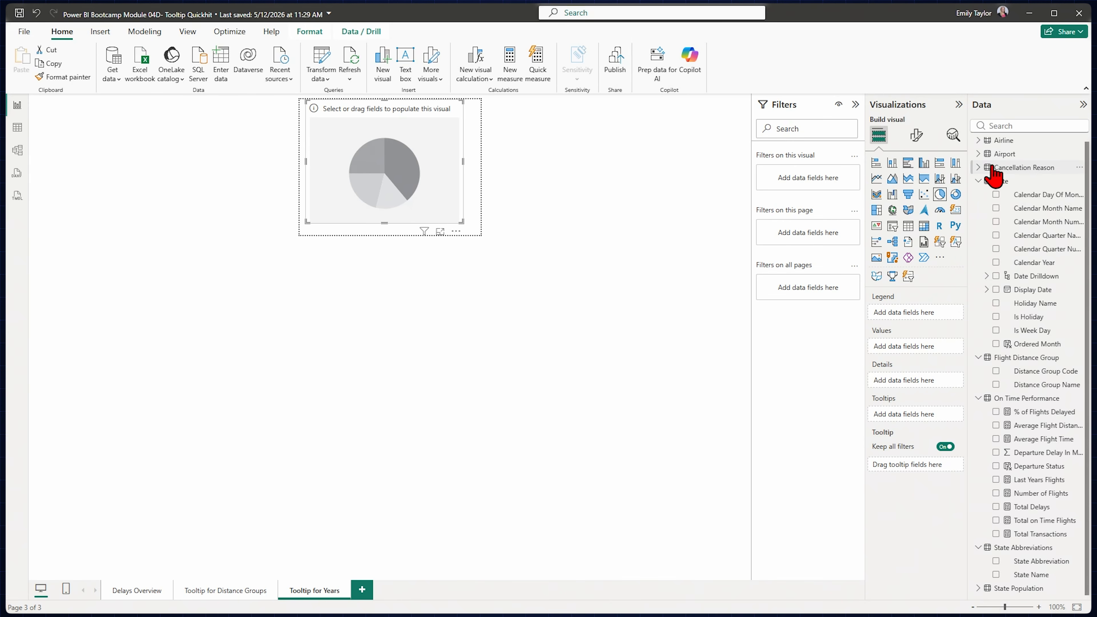
Step: Plot Total Delays by Airport Name in the pie chart and enlarge the chart to fill the tooltip page
{"action": "left_click", "coordinate": [979, 155]}
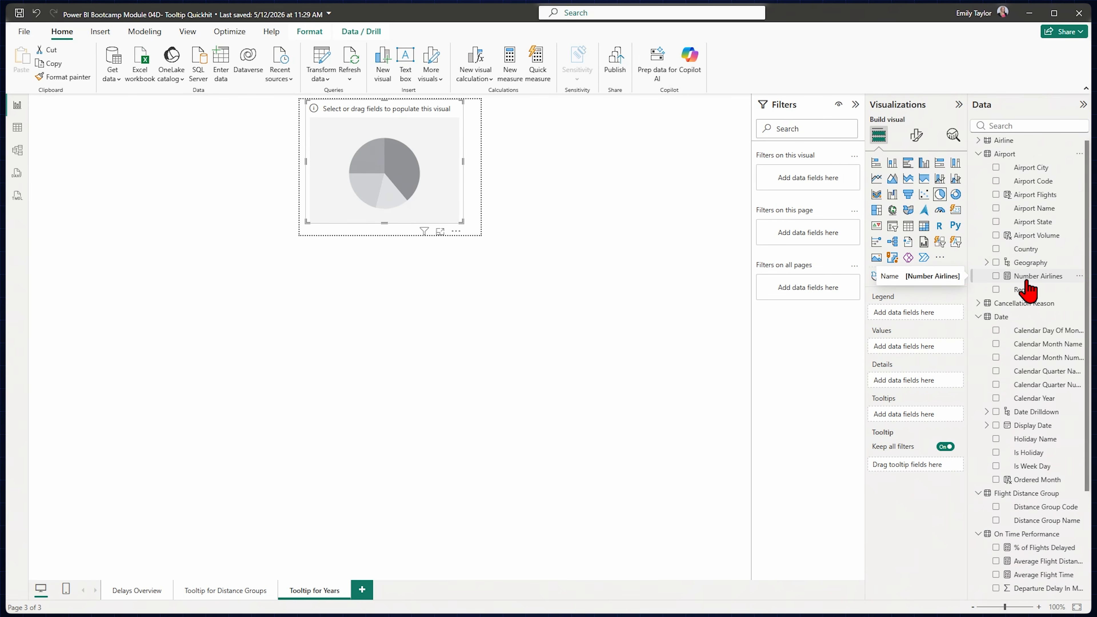
{"action": "left_click_drag", "start_coordinate": [1035, 211], "coordinate": [915, 317]}
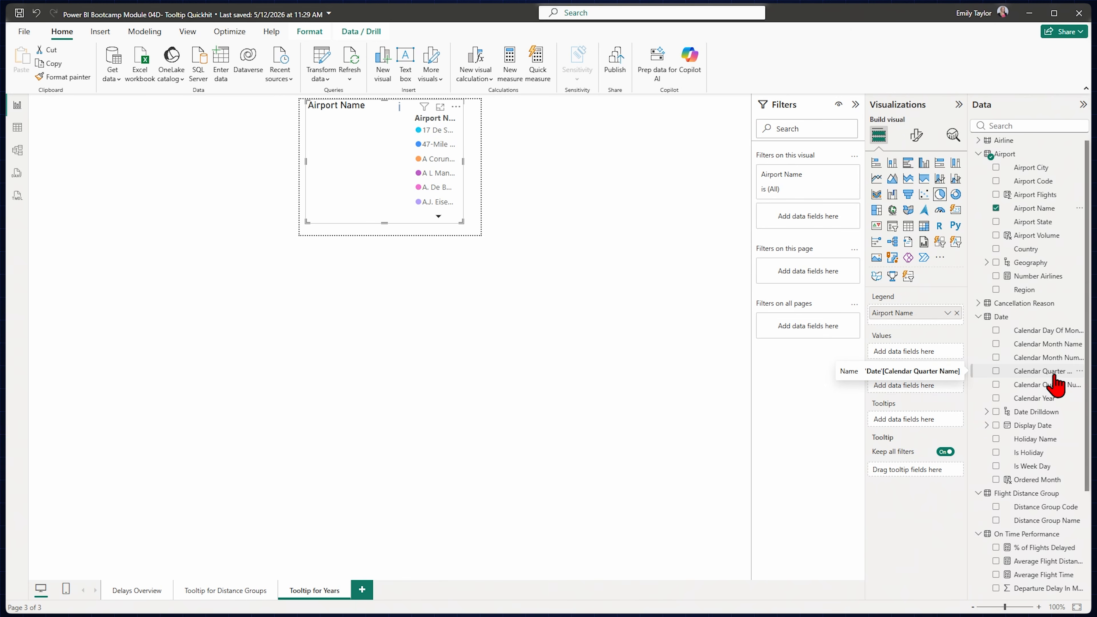
{"action": "scroll", "coordinate": [1057, 383], "scroll_direction": "down", "scroll_amount": 3}
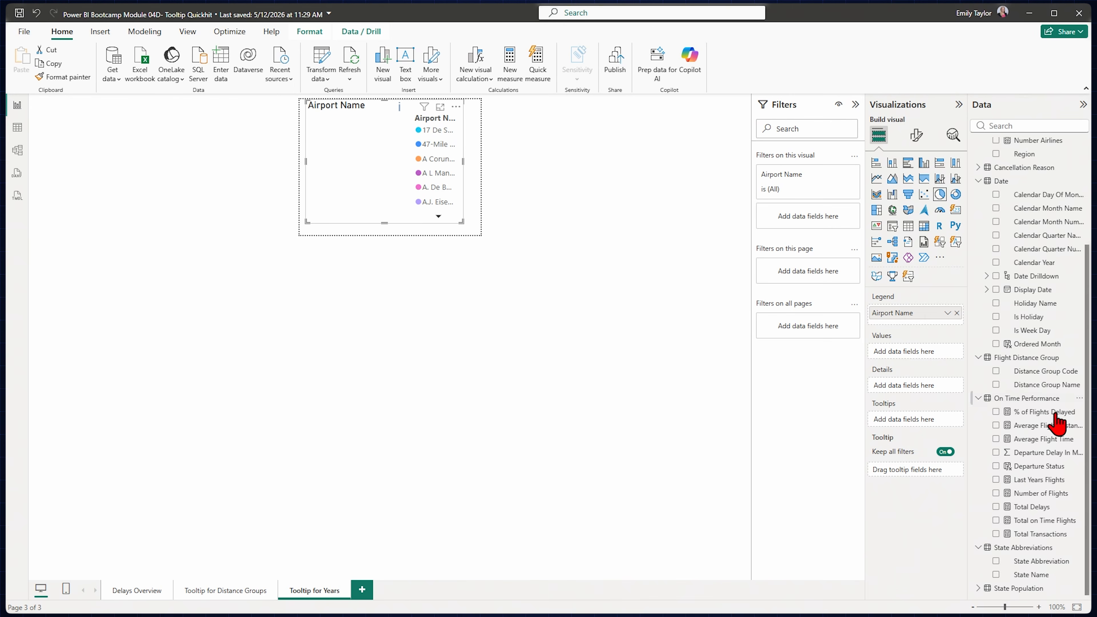
{"action": "left_click_drag", "start_coordinate": [1027, 508], "coordinate": [914, 357]}
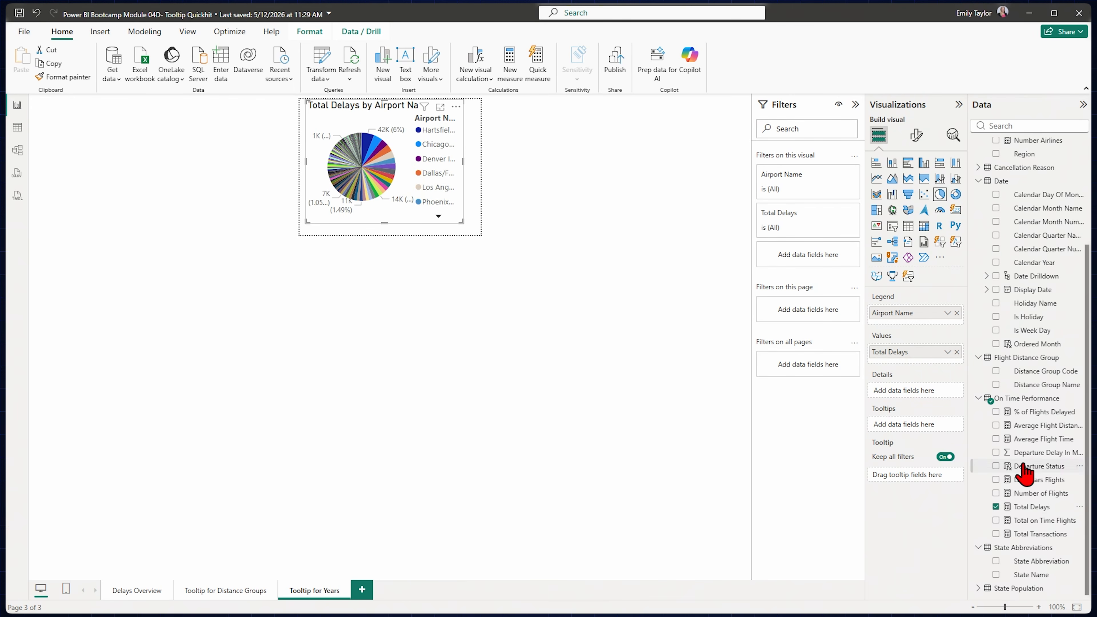
{"action": "left_click_drag", "start_coordinate": [463, 229], "coordinate": [487, 240]}
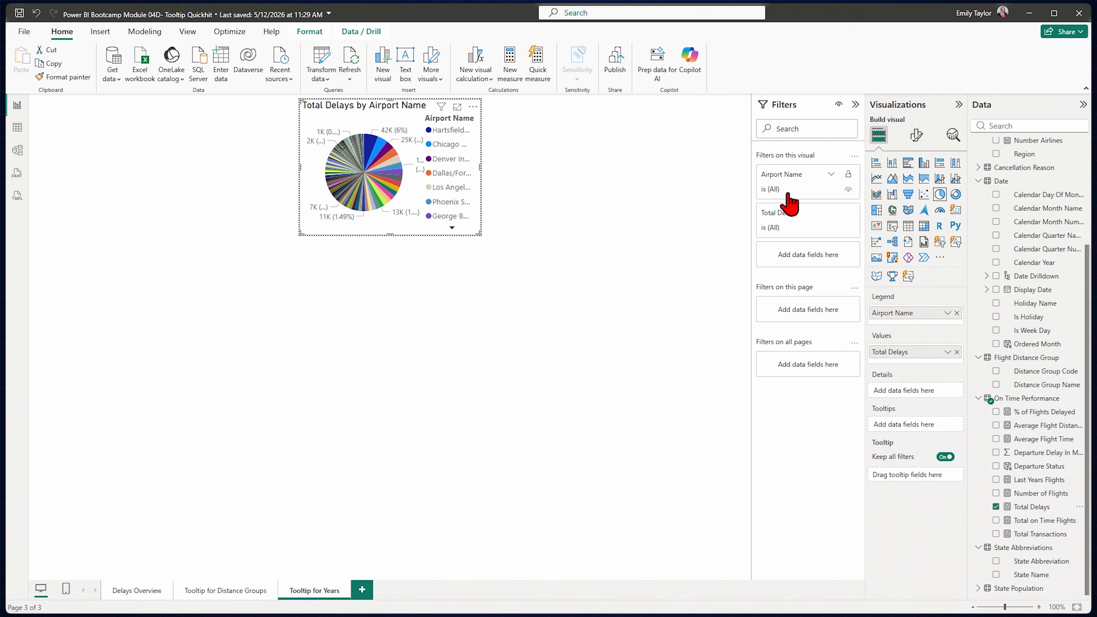
Step: Apply a Top N filter on Airport Name that keeps the top 5 airports by Total Delays
{"action": "left_click", "coordinate": [818, 181]}
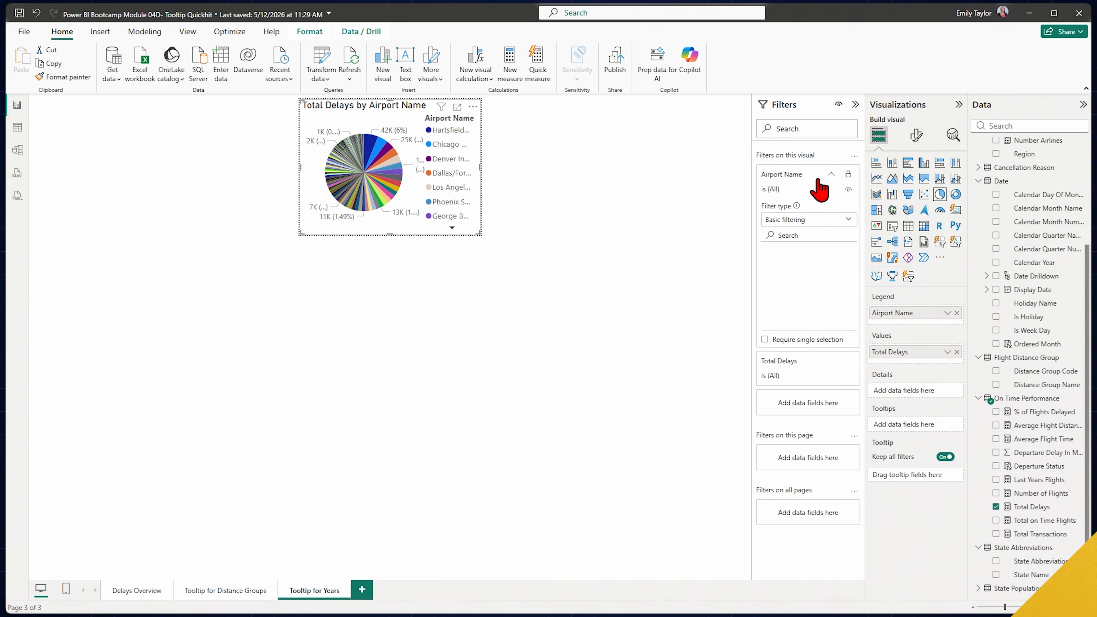
{"action": "left_click", "coordinate": [803, 220]}
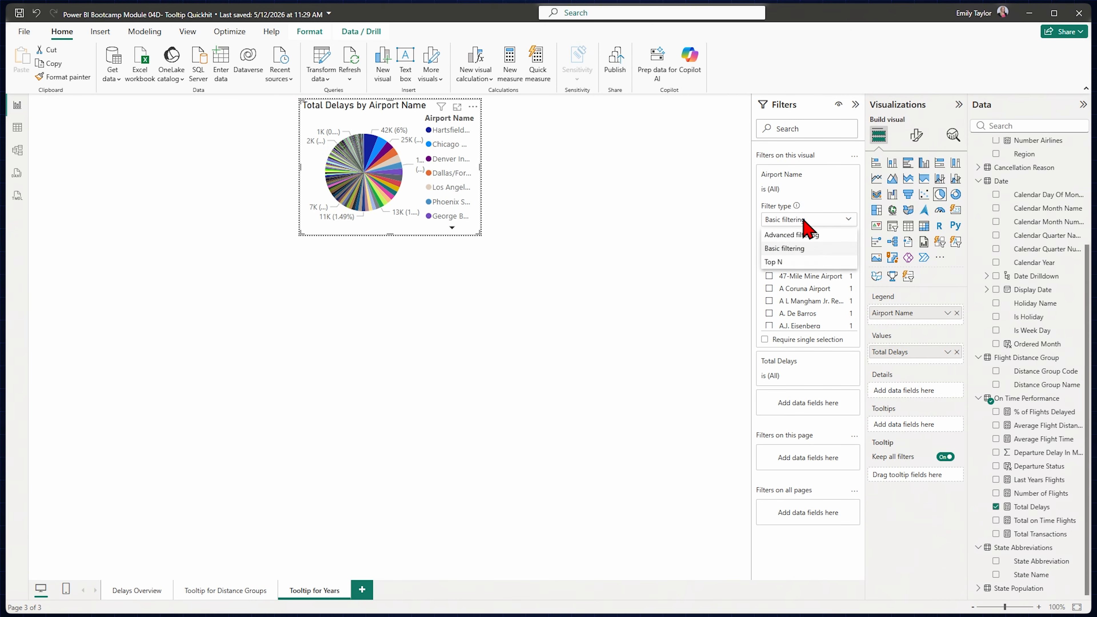
{"action": "left_click", "coordinate": [783, 264]}
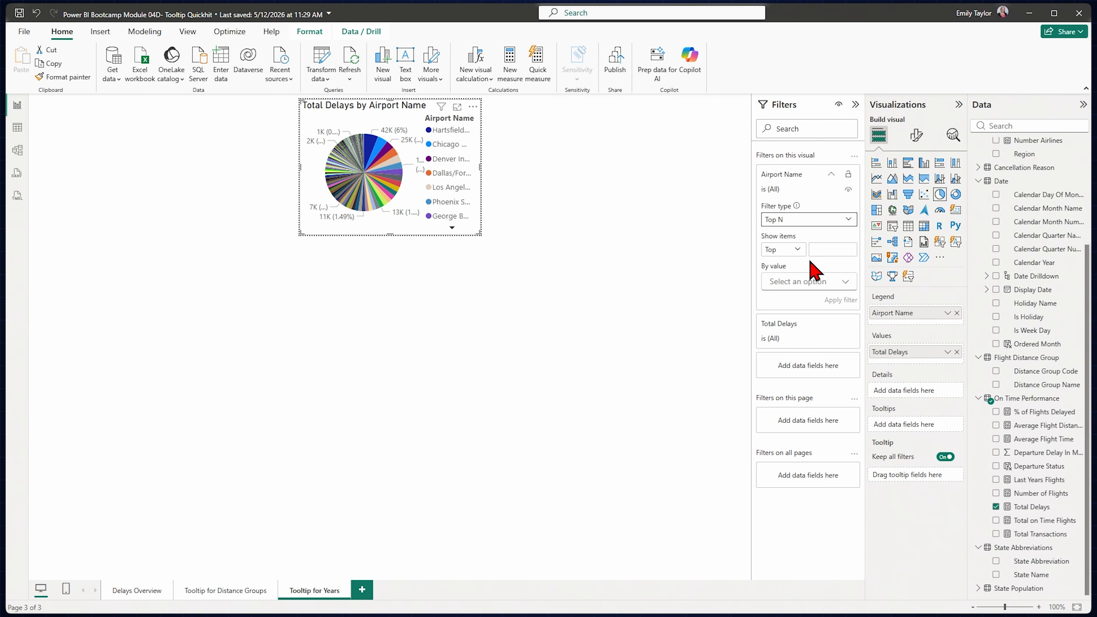
{"action": "left_click", "coordinate": [828, 253]}
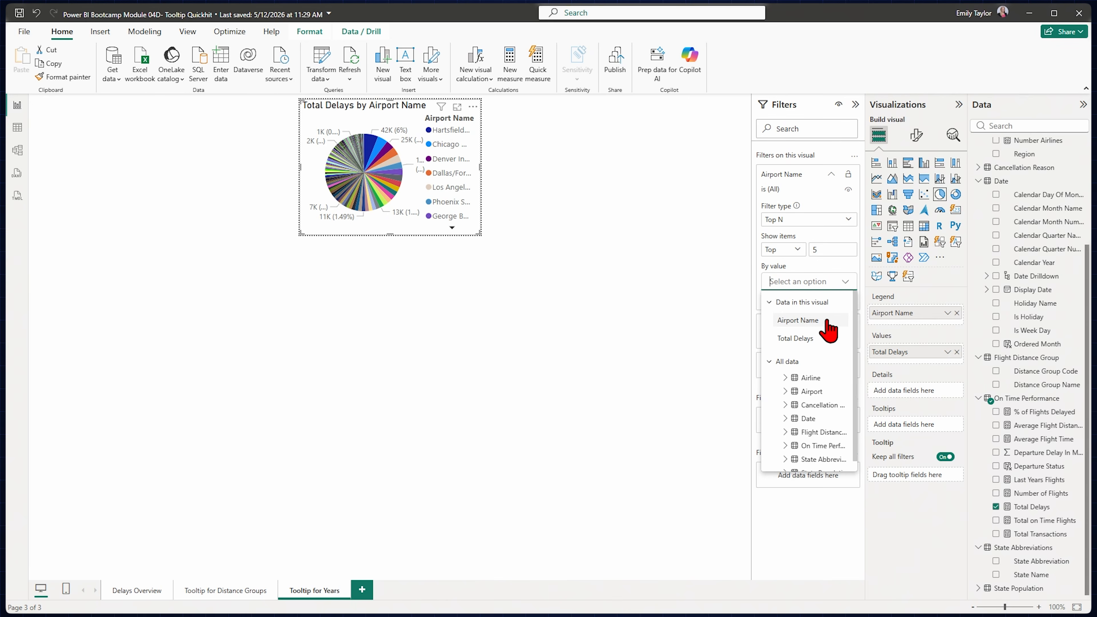
{"action": "scroll", "coordinate": [820, 415], "scroll_direction": "down", "scroll_amount": 1}
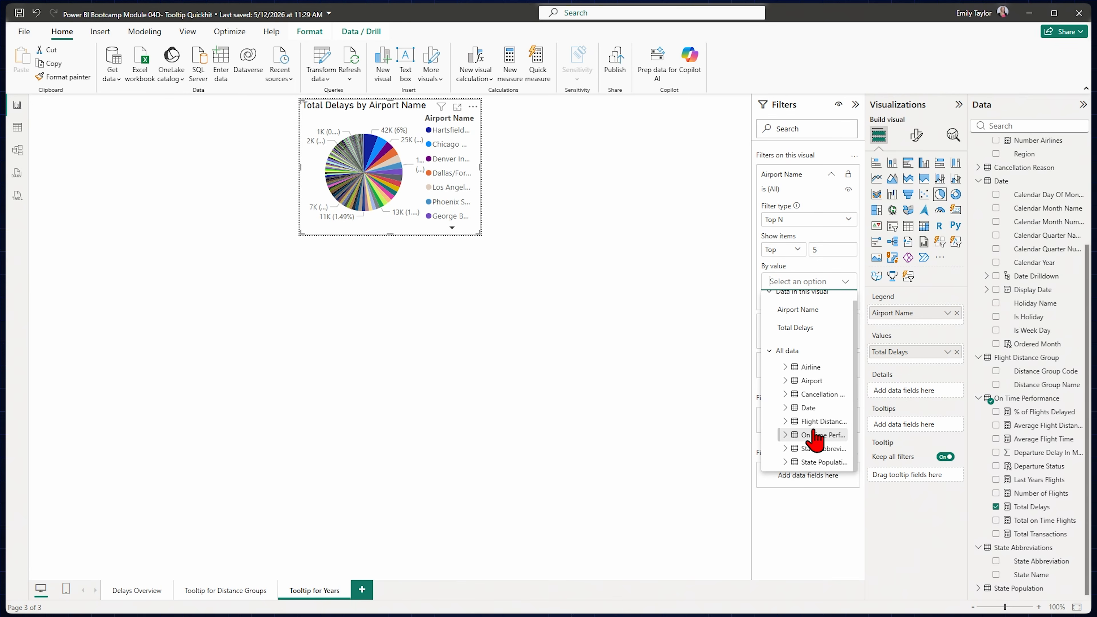
{"action": "left_click", "coordinate": [785, 435]}
{"action": "scroll", "coordinate": [833, 363], "scroll_direction": "down", "scroll_amount": 3}
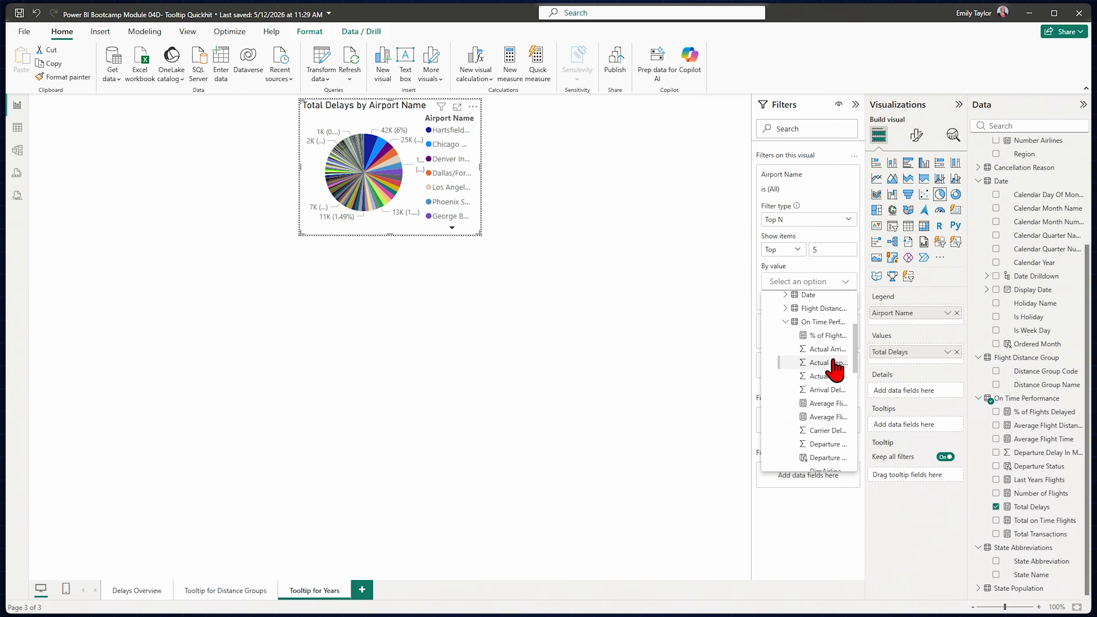
{"action": "scroll", "coordinate": [826, 453], "scroll_direction": "up", "scroll_amount": 5}
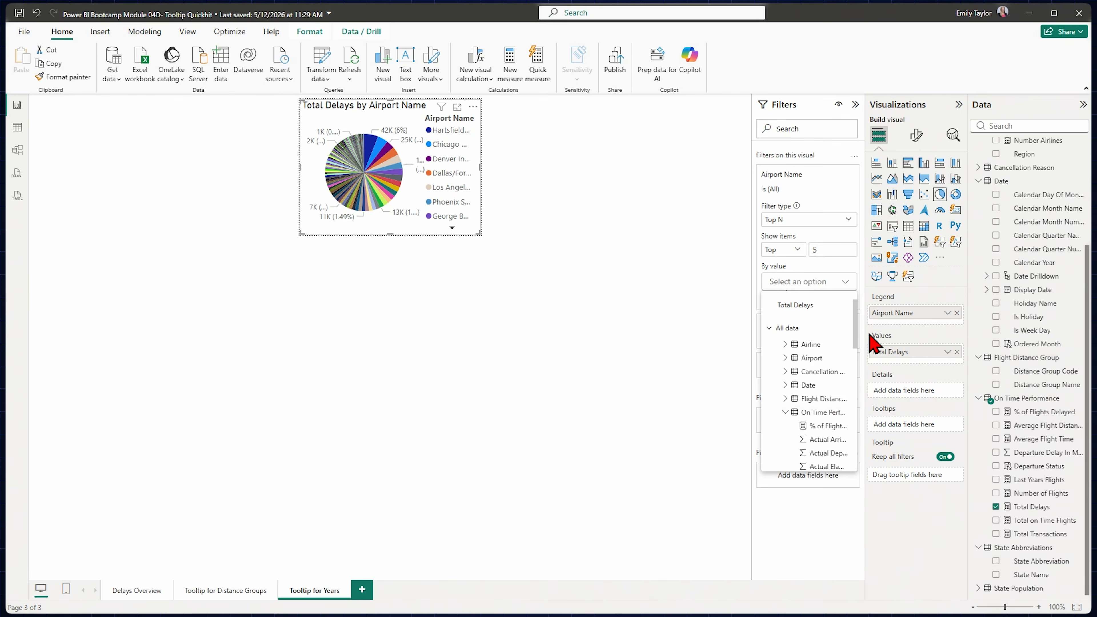
{"action": "scroll", "coordinate": [859, 346], "scroll_direction": "down", "scroll_amount": 4}
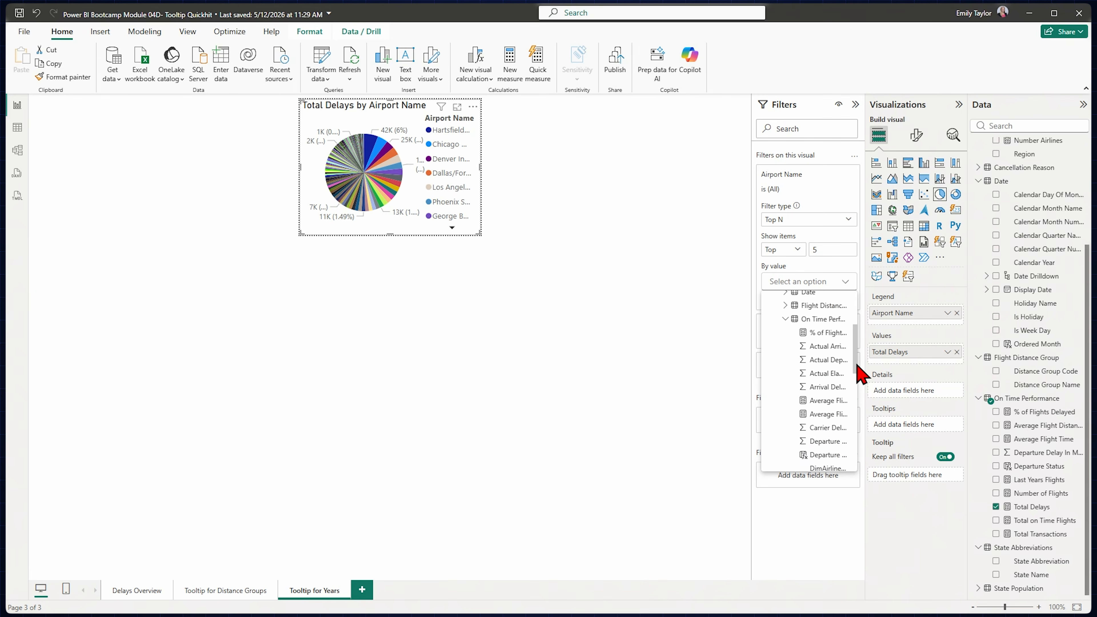
{"action": "left_click_drag", "start_coordinate": [857, 376], "coordinate": [850, 449]}
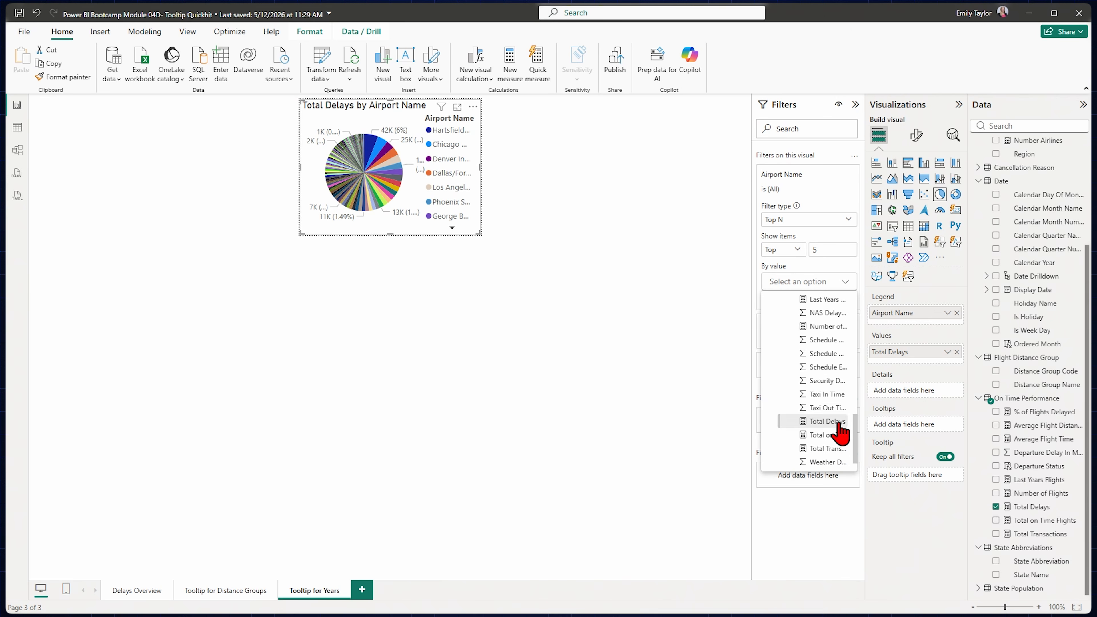
{"action": "left_click", "coordinate": [833, 421]}
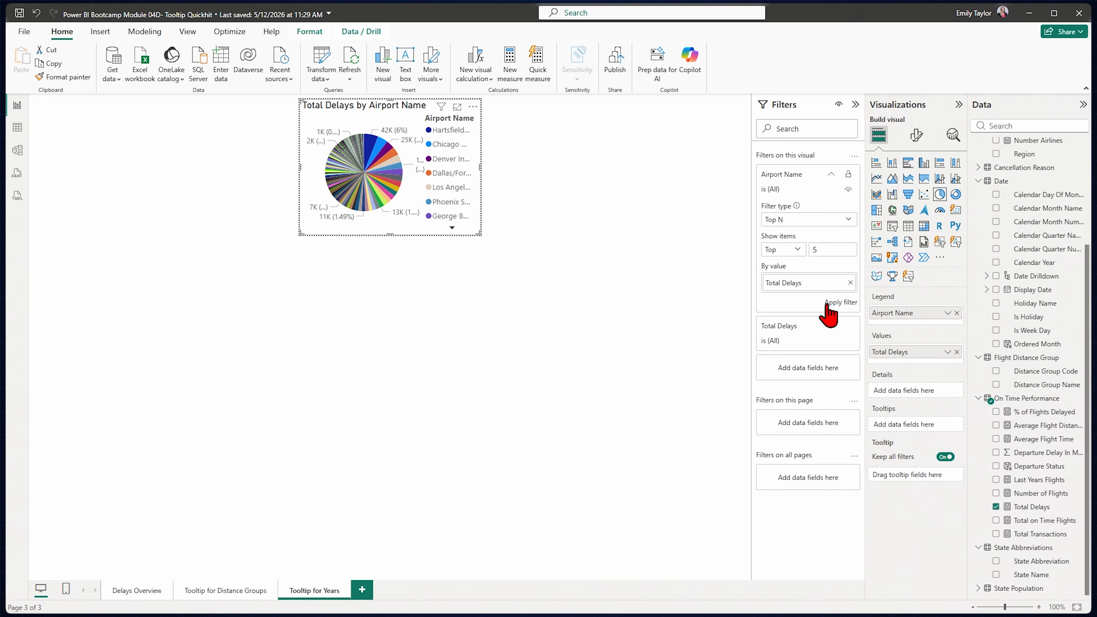
{"action": "left_click", "coordinate": [836, 303]}
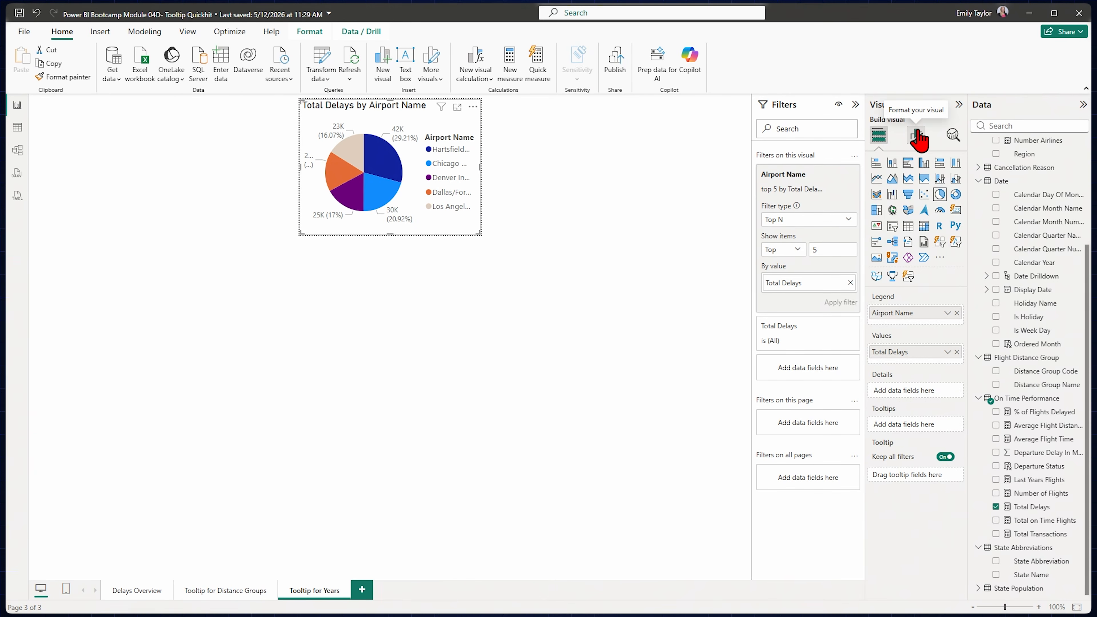
Step: Turn off the pie chart's legend and set its detail label contents to All detail labels
{"action": "left_click", "coordinate": [918, 137]}
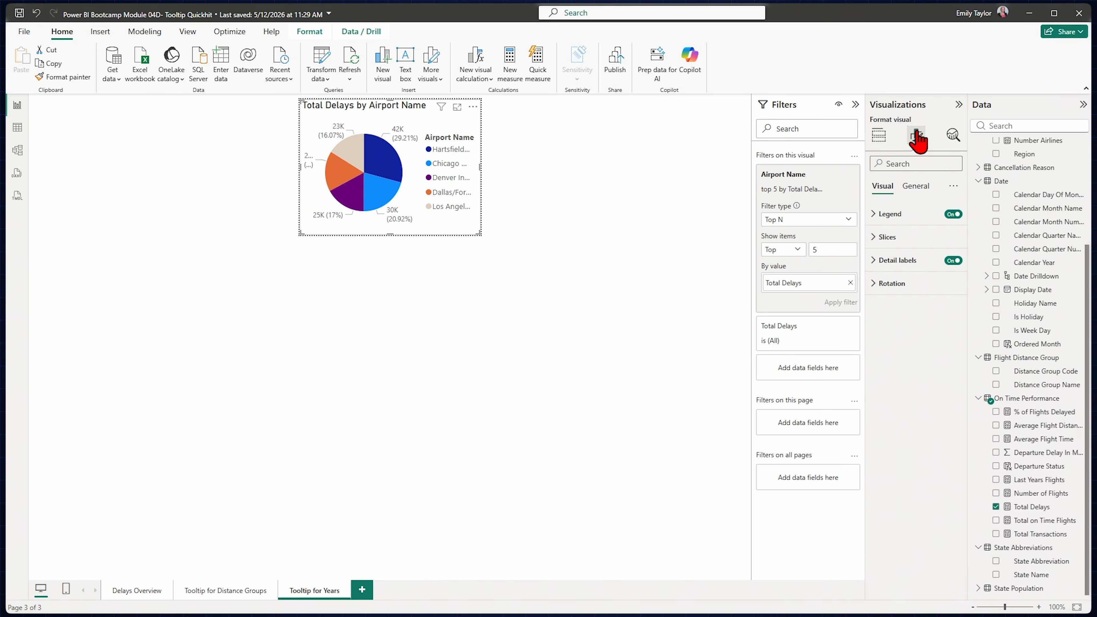
{"action": "left_click", "coordinate": [889, 261]}
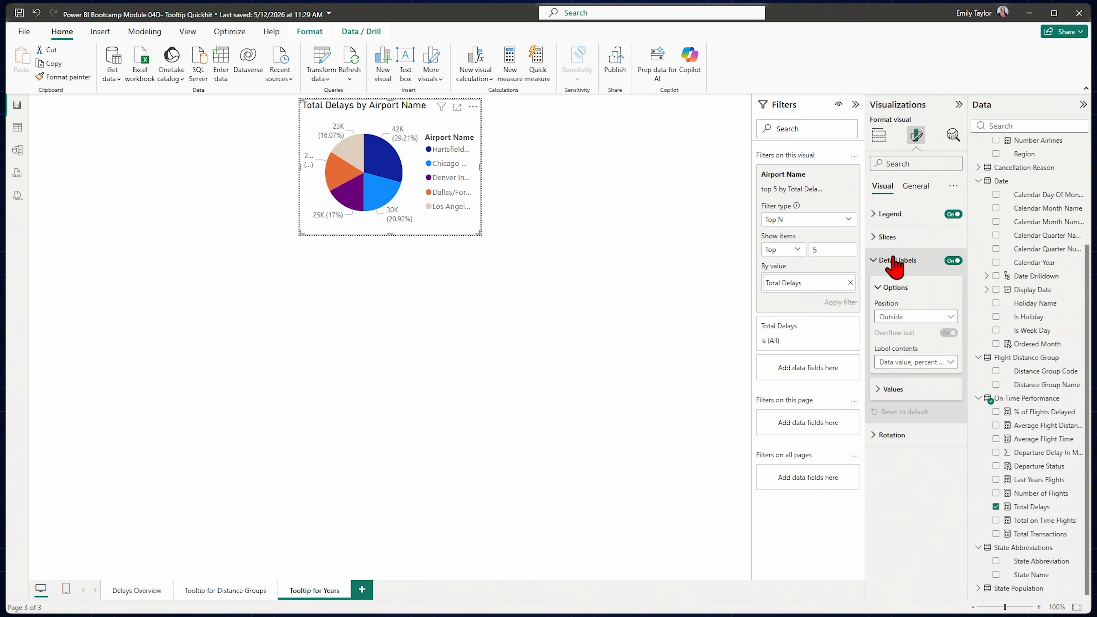
{"action": "left_click", "coordinate": [952, 214]}
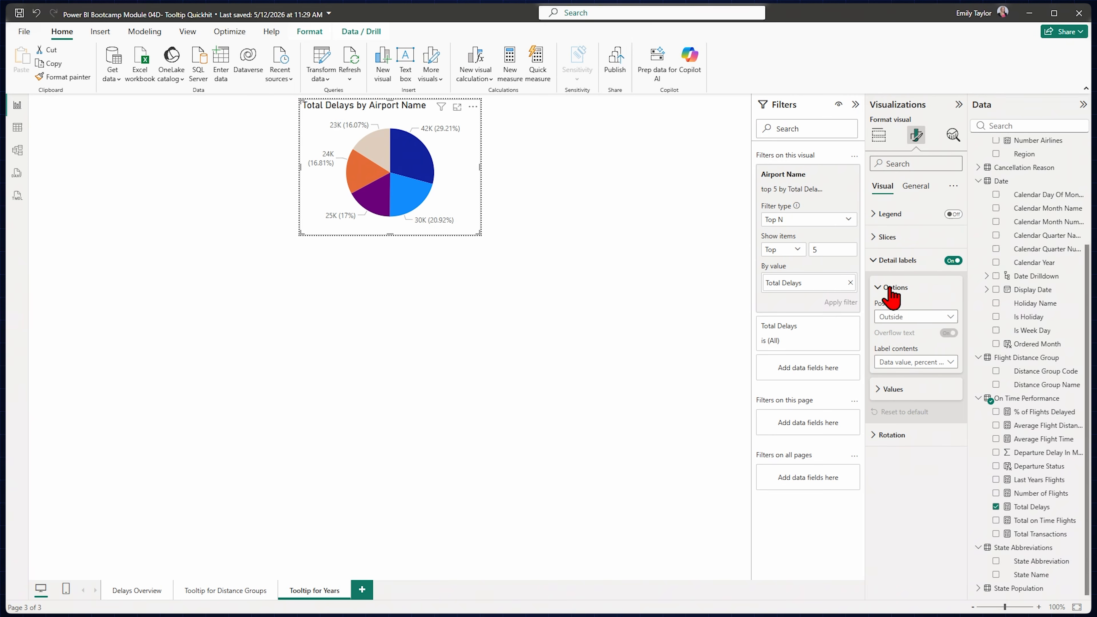
{"action": "left_click", "coordinate": [940, 365]}
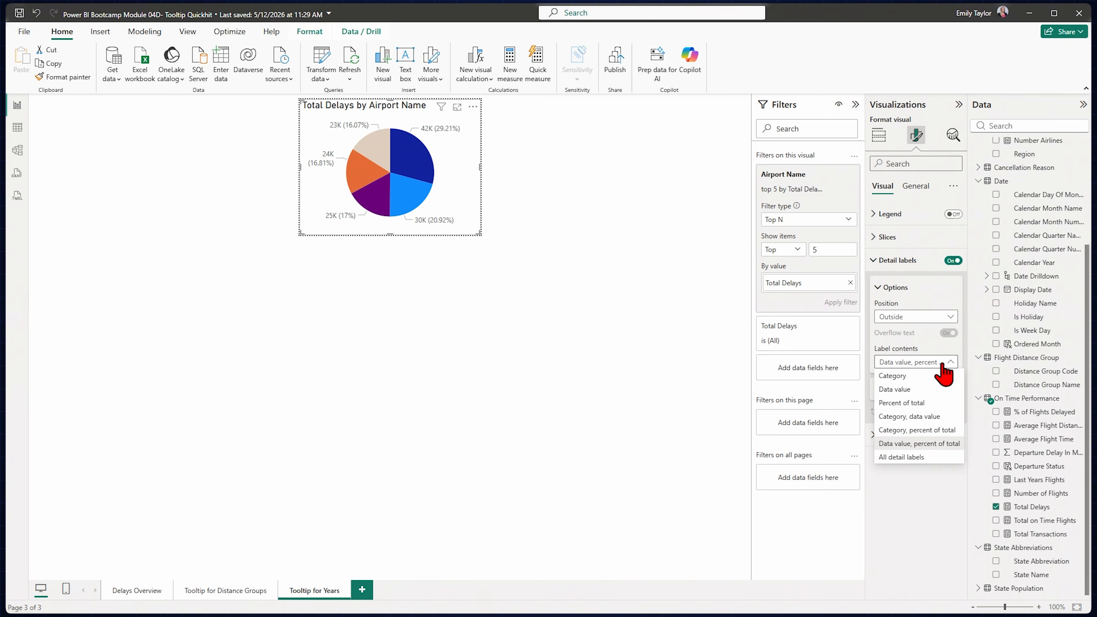
{"action": "left_click", "coordinate": [918, 458]}
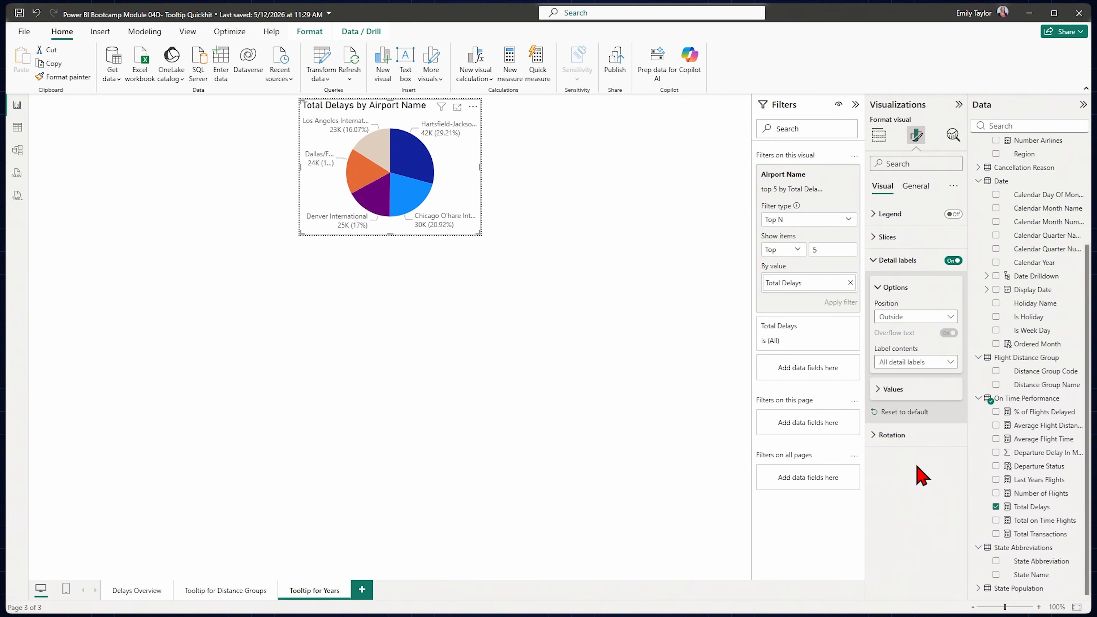
Step: Set the display units of the pie chart's detail label values to None
{"action": "left_click", "coordinate": [897, 389]}
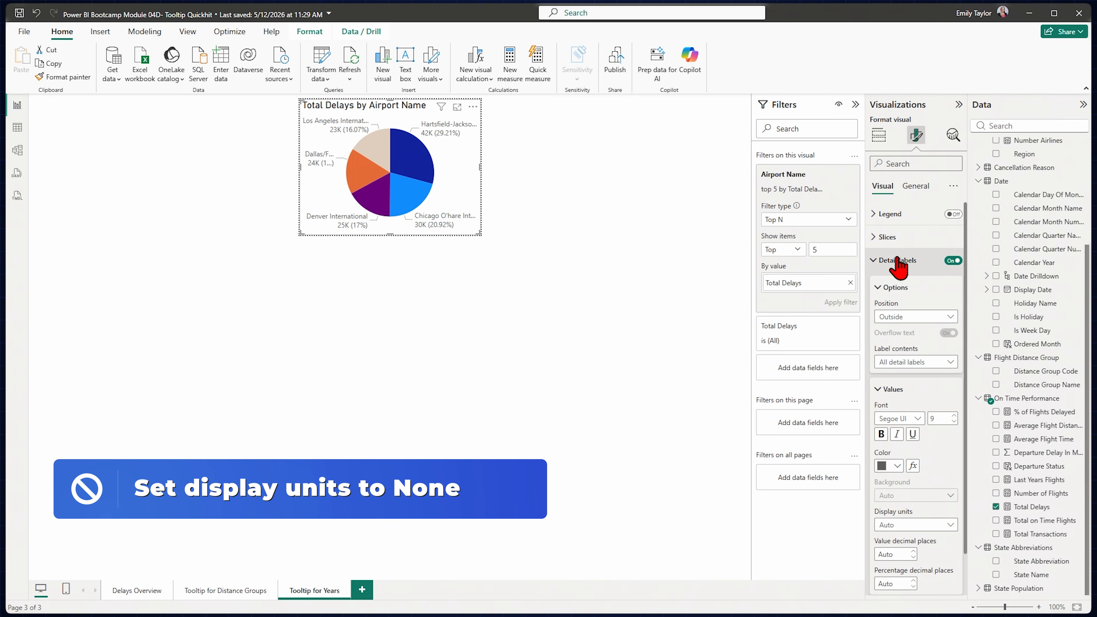
{"action": "scroll", "coordinate": [932, 513], "scroll_direction": "down", "scroll_amount": 2}
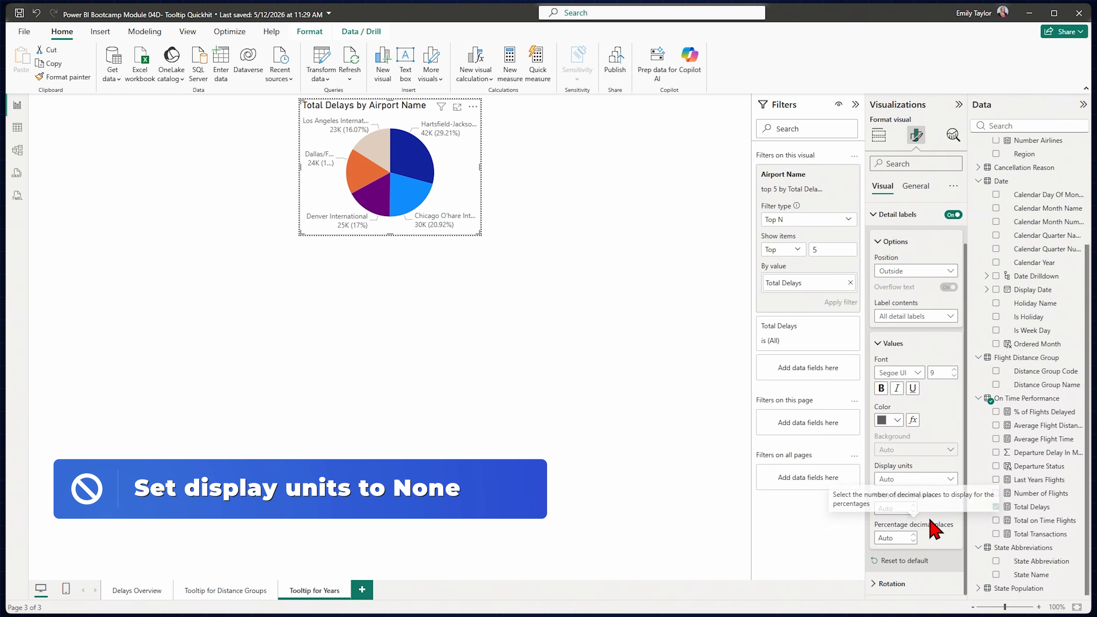
{"action": "left_click", "coordinate": [942, 482]}
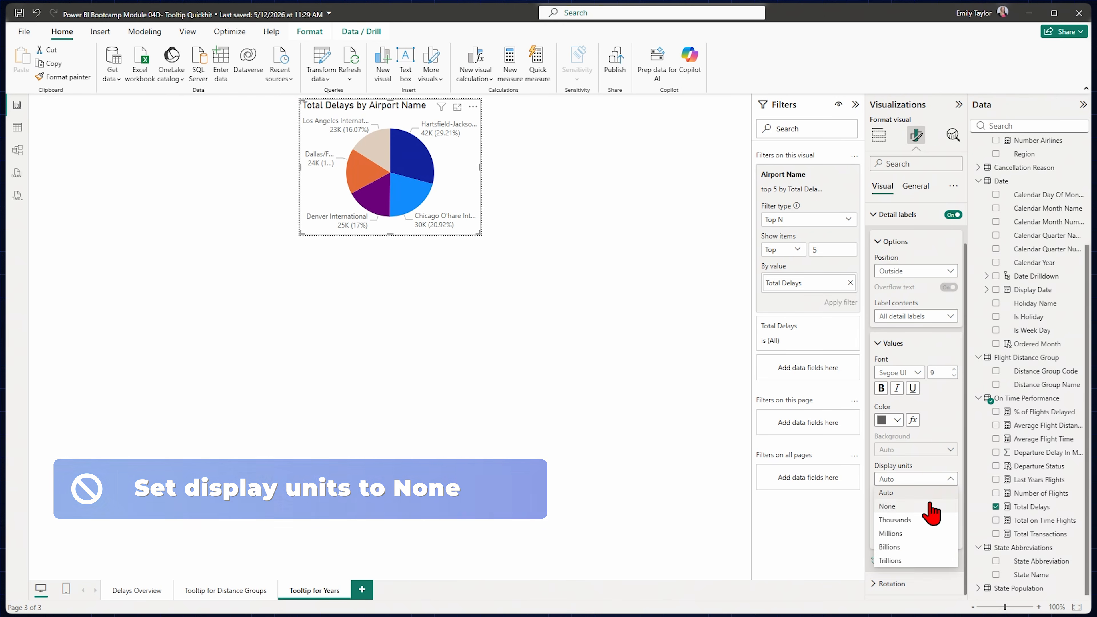
{"action": "left_click", "coordinate": [933, 507]}
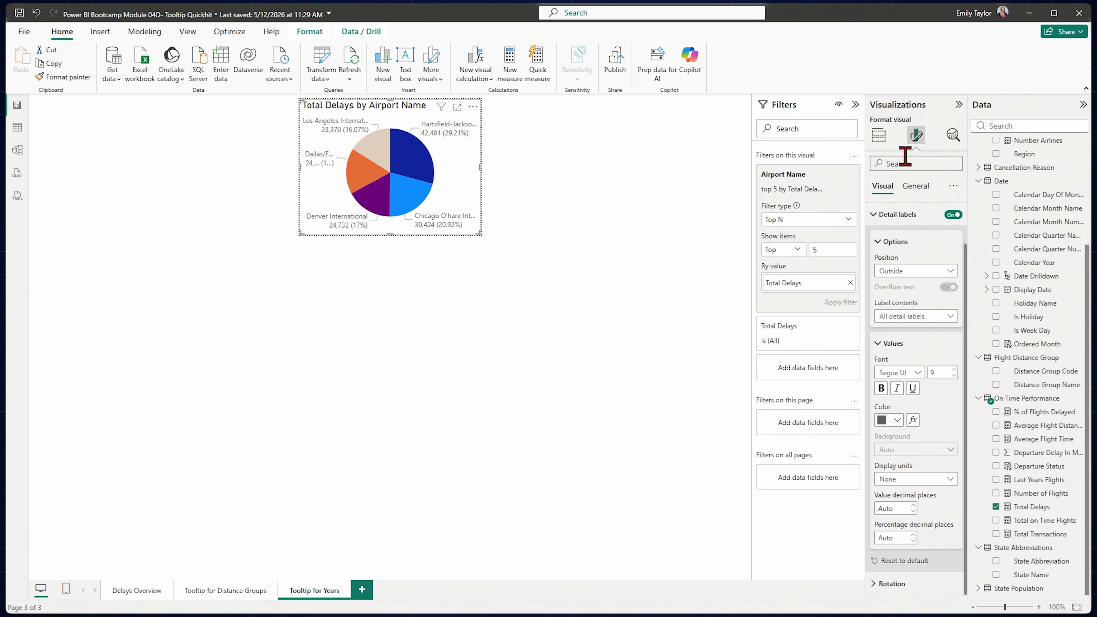
Step: Change the tooltip page's canvas type to Custom, with a wider canvas and the pie chart stretched to fill it
{"action": "left_click", "coordinate": [878, 135]}
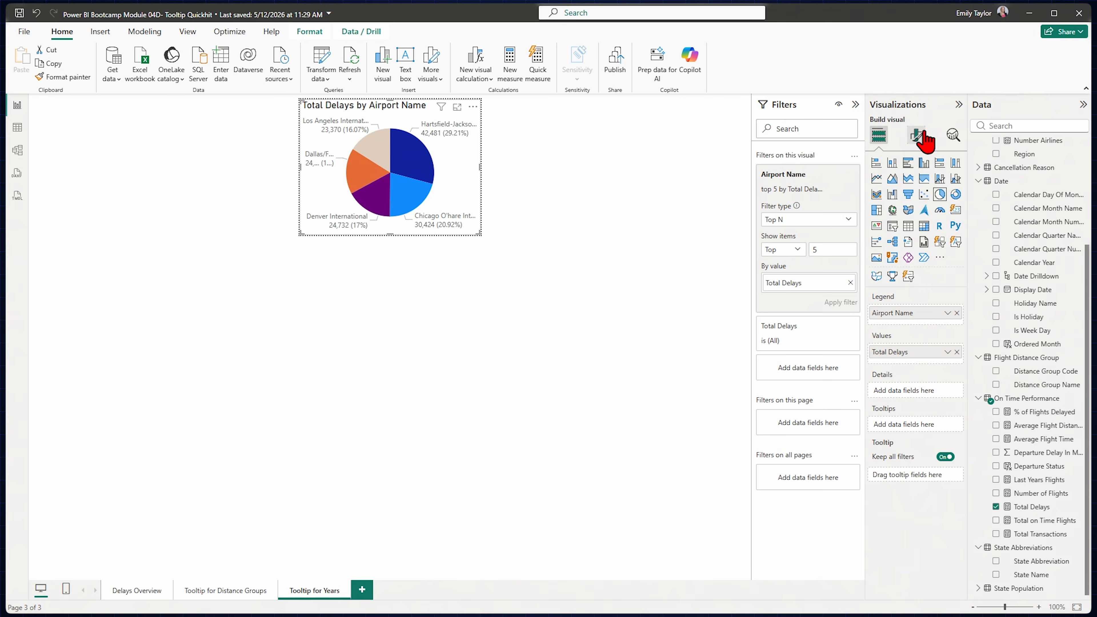
{"action": "left_click", "coordinate": [924, 141]}
{"action": "left_click", "coordinate": [653, 290]}
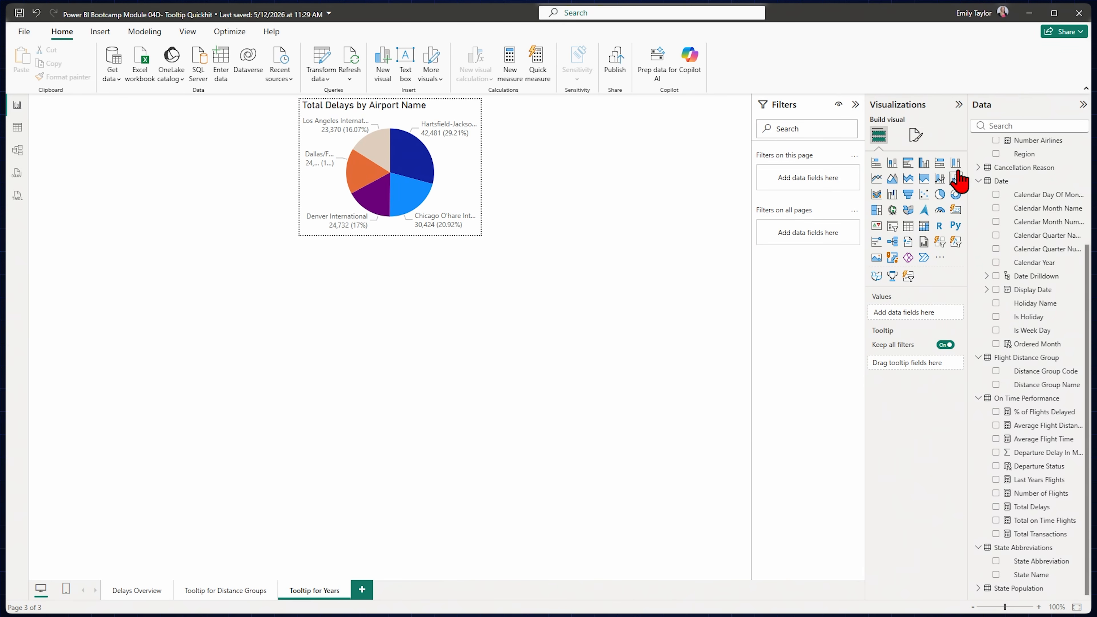
{"action": "left_click", "coordinate": [914, 135]}
{"action": "left_click", "coordinate": [907, 214]}
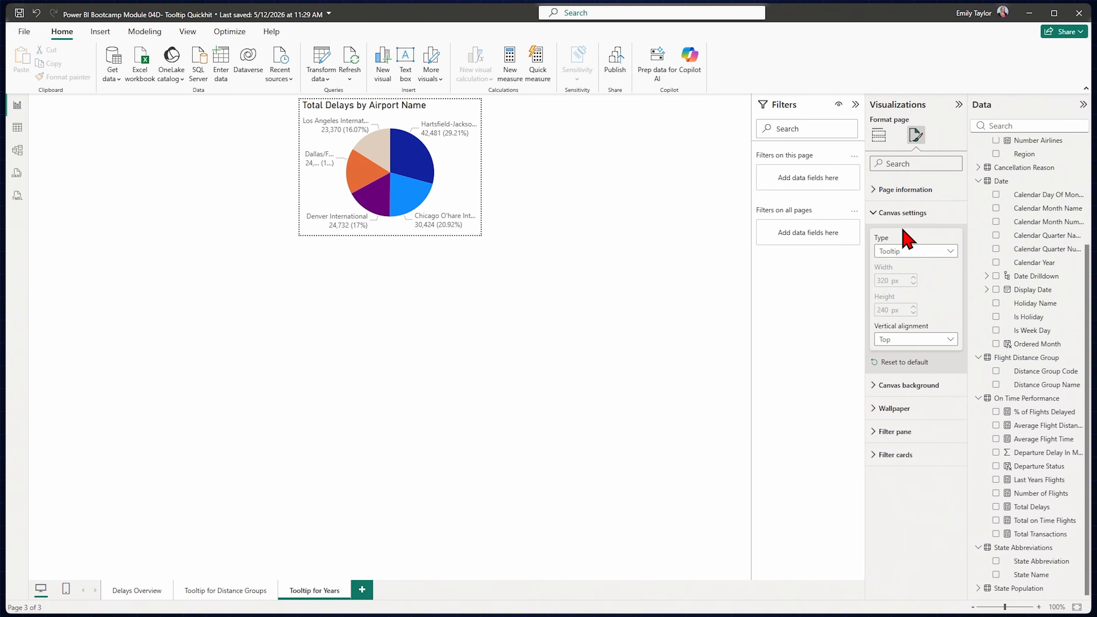
{"action": "left_click", "coordinate": [896, 386]}
{"action": "left_click", "coordinate": [896, 385]}
{"action": "left_click", "coordinate": [883, 251]}
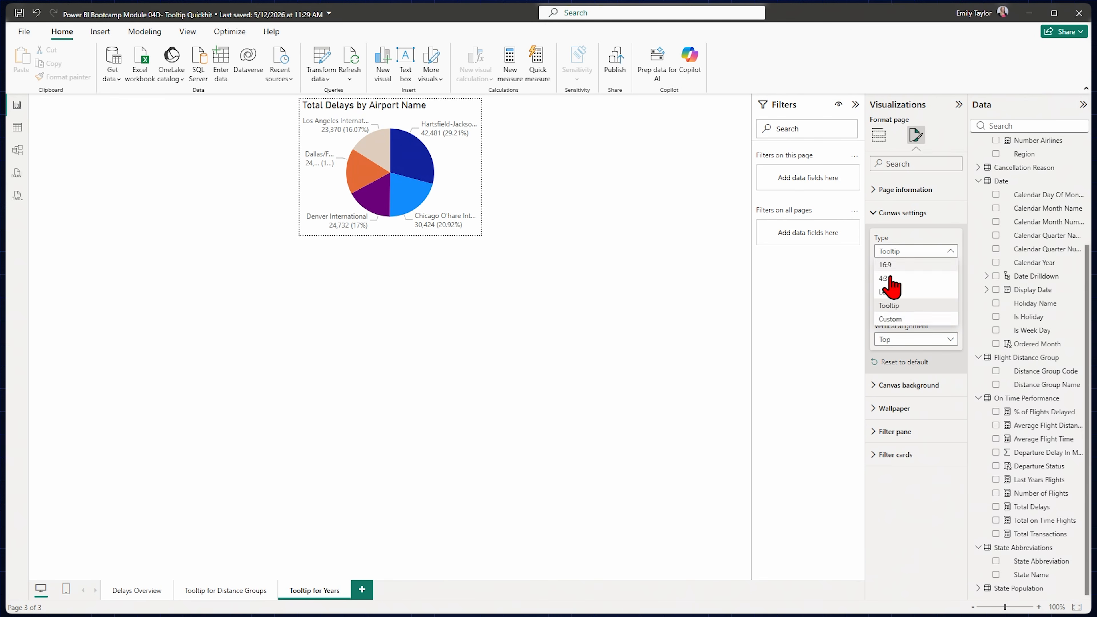
{"action": "left_click", "coordinate": [889, 319]}
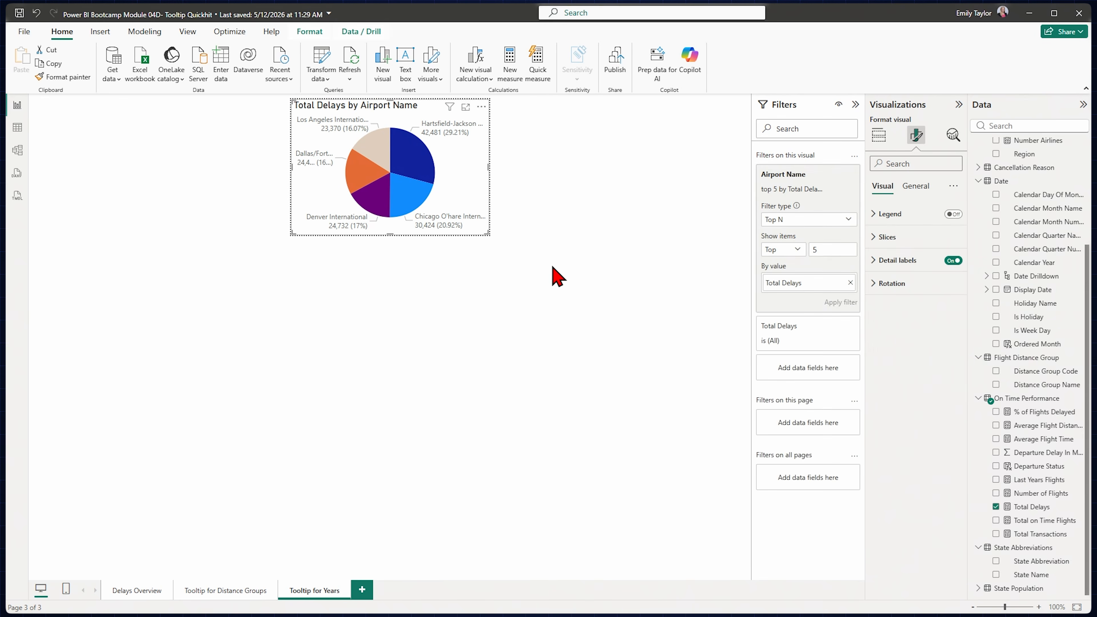
{"action": "left_click", "coordinate": [560, 268]}
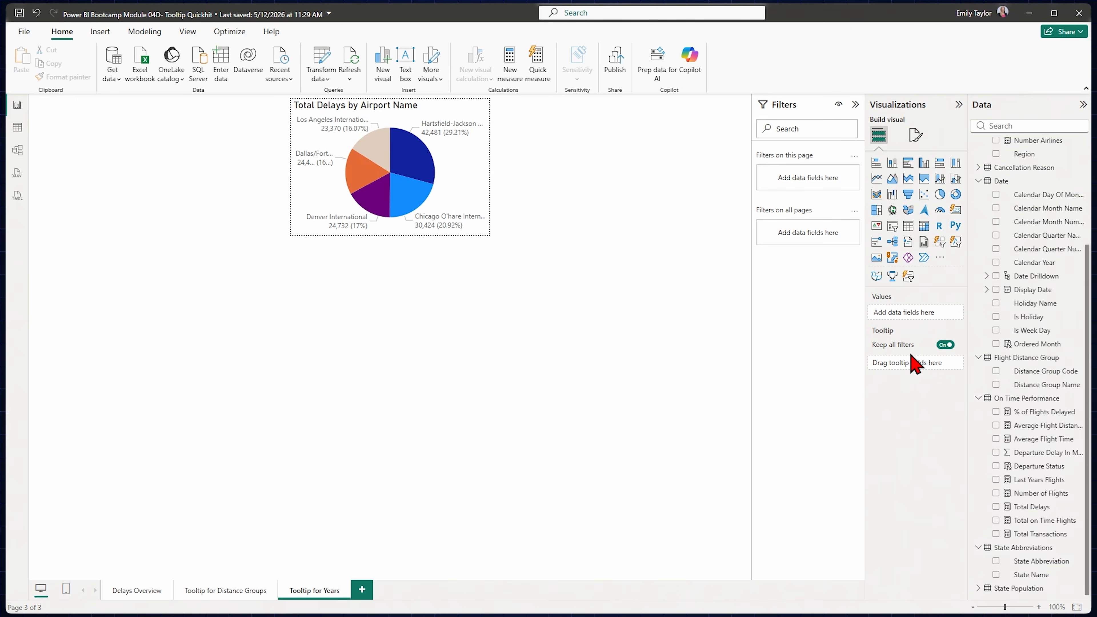
Step: Check which x-axis field the Total Departure Delay Minutes and Number of Flights by Year chart uses on Delays Overview, and return to Tooltip for Years
{"action": "scroll", "coordinate": [1028, 245], "scroll_direction": "up", "scroll_amount": 4}
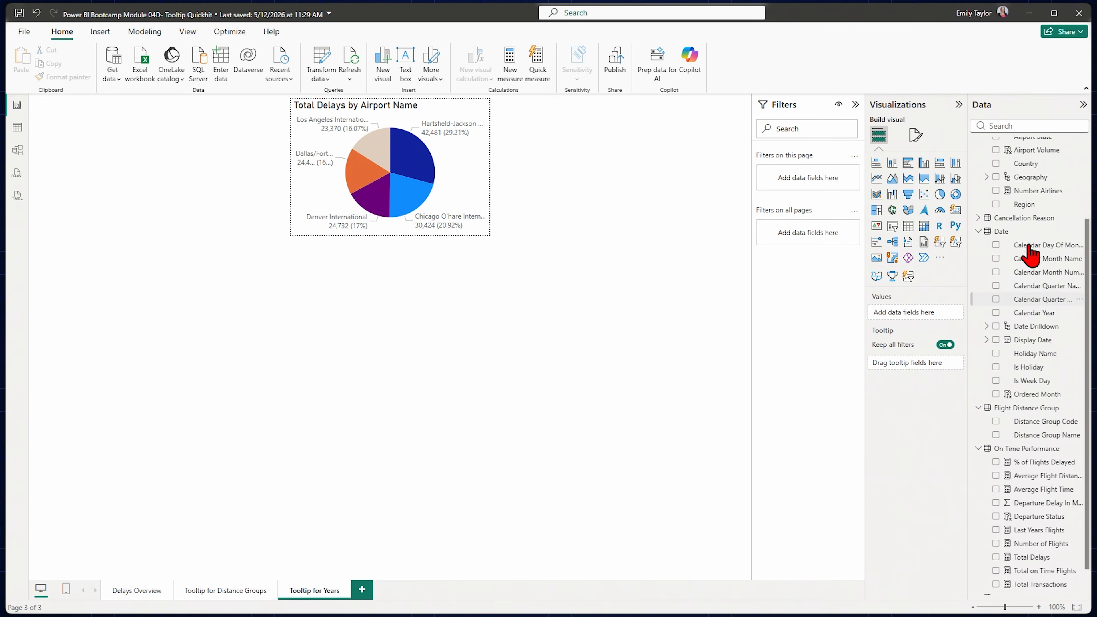
{"action": "scroll", "coordinate": [1017, 279], "scroll_direction": "down", "scroll_amount": 3}
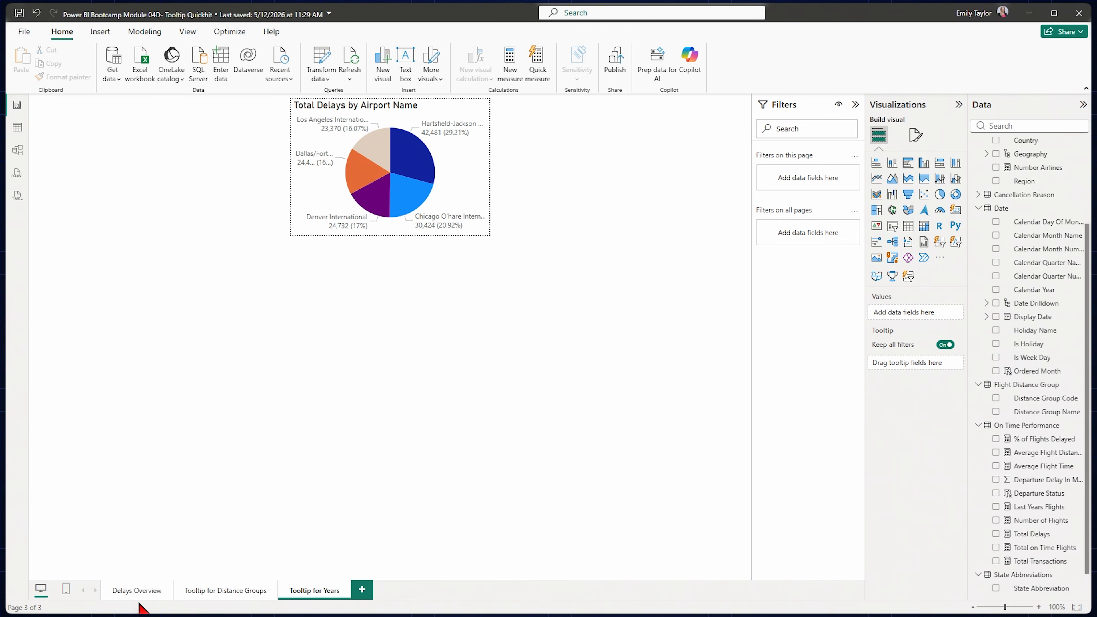
{"action": "left_click", "coordinate": [144, 591]}
{"action": "left_click", "coordinate": [691, 363]}
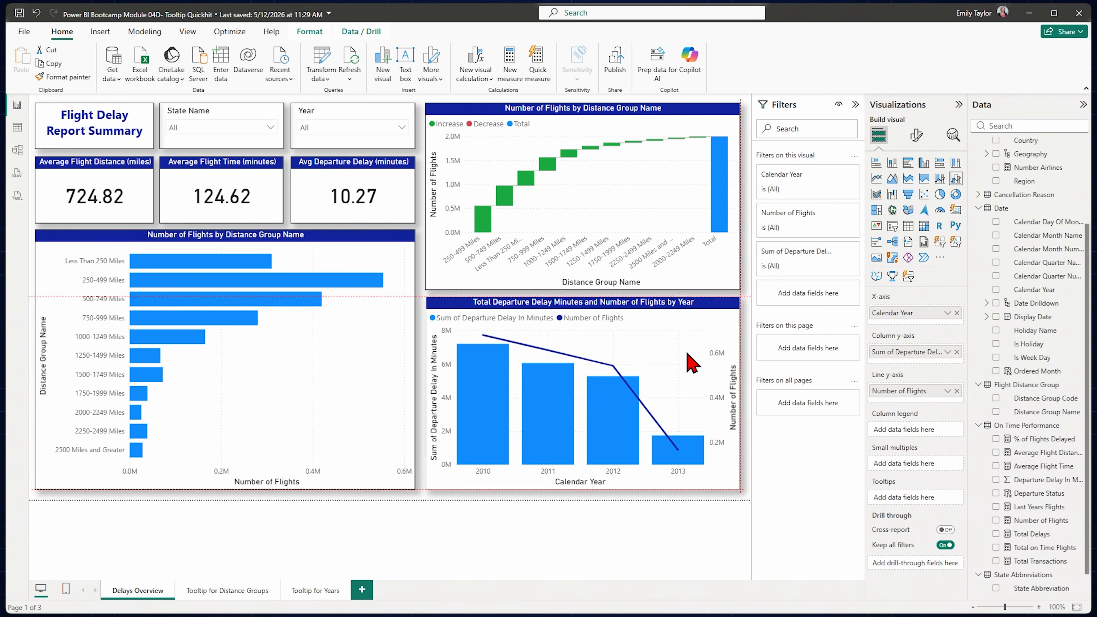
{"action": "left_click", "coordinate": [320, 591]}
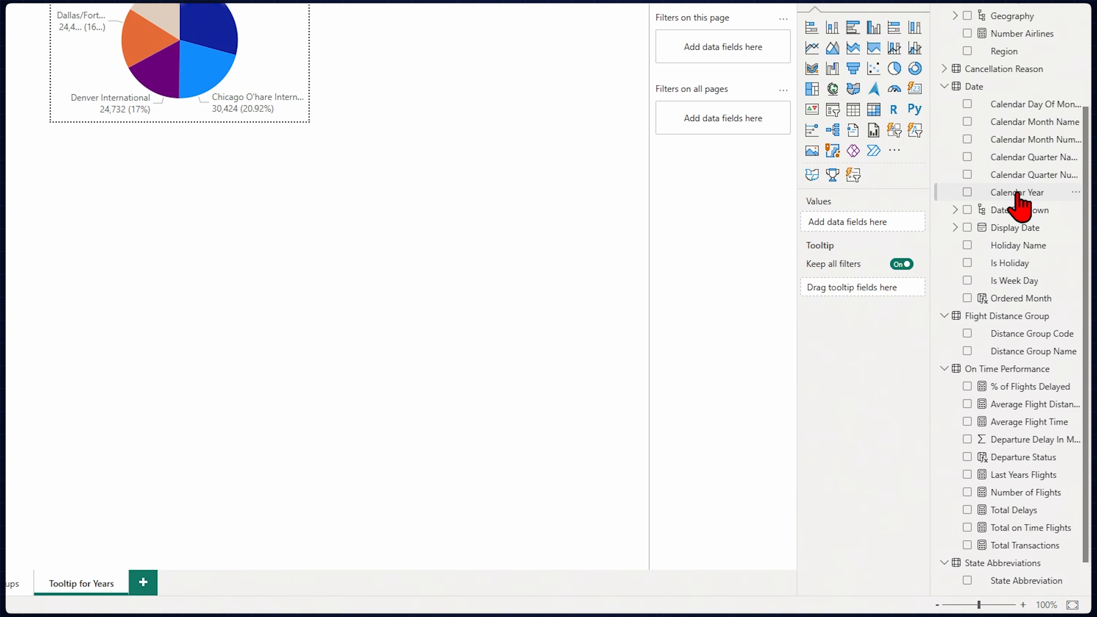
Step: Assign Calendar Year as the tooltip field of the Tooltip for Years page and preview the tooltip on the by-year chart in Delays Overview
{"action": "left_click_drag", "start_coordinate": [1013, 193], "coordinate": [857, 307]}
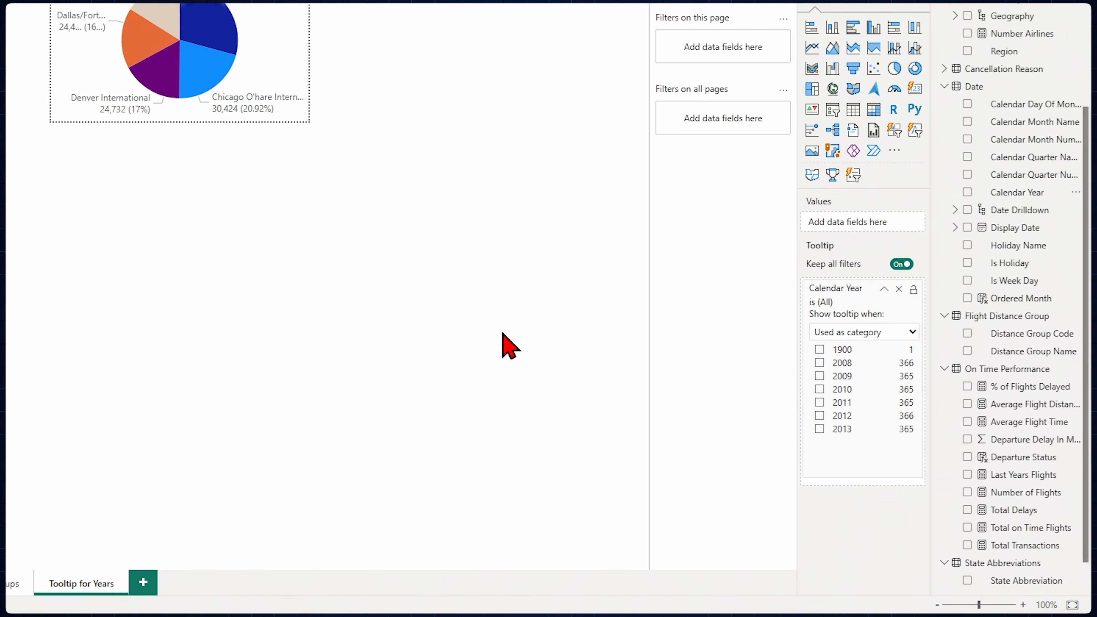
{"action": "left_click", "coordinate": [137, 592]}
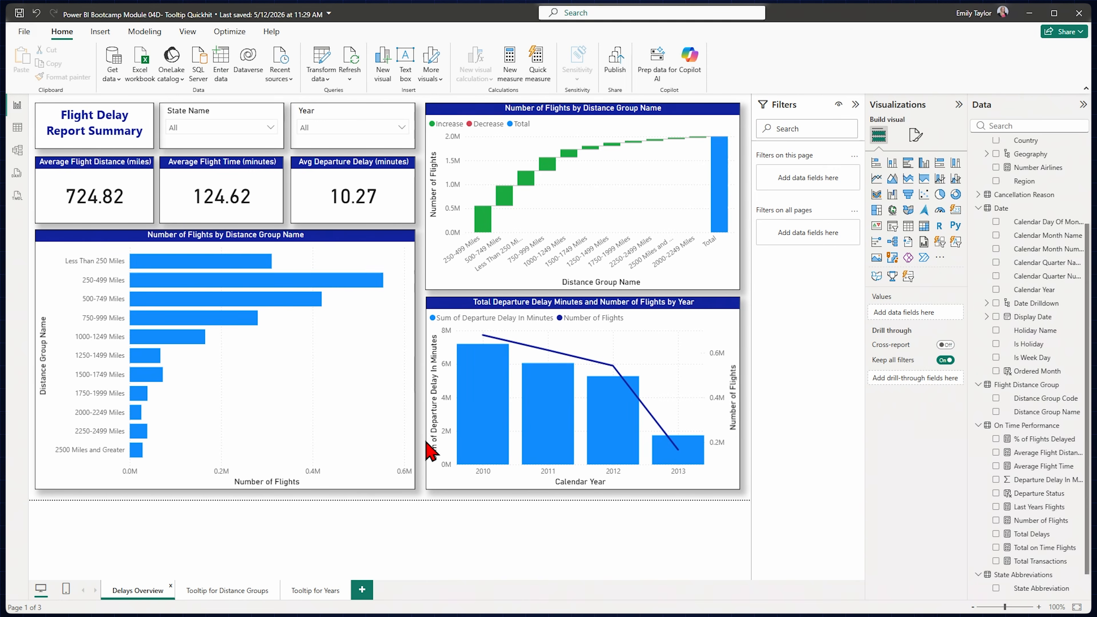
{"action": "mouse_move", "coordinate": [476, 429]}
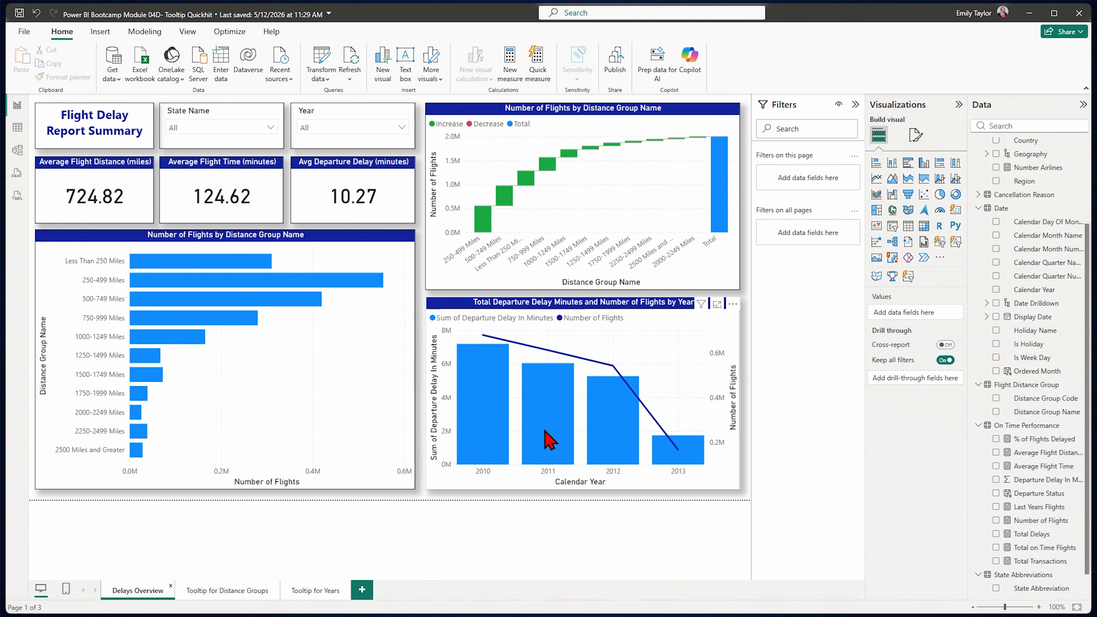
{"action": "mouse_move", "coordinate": [543, 418]}
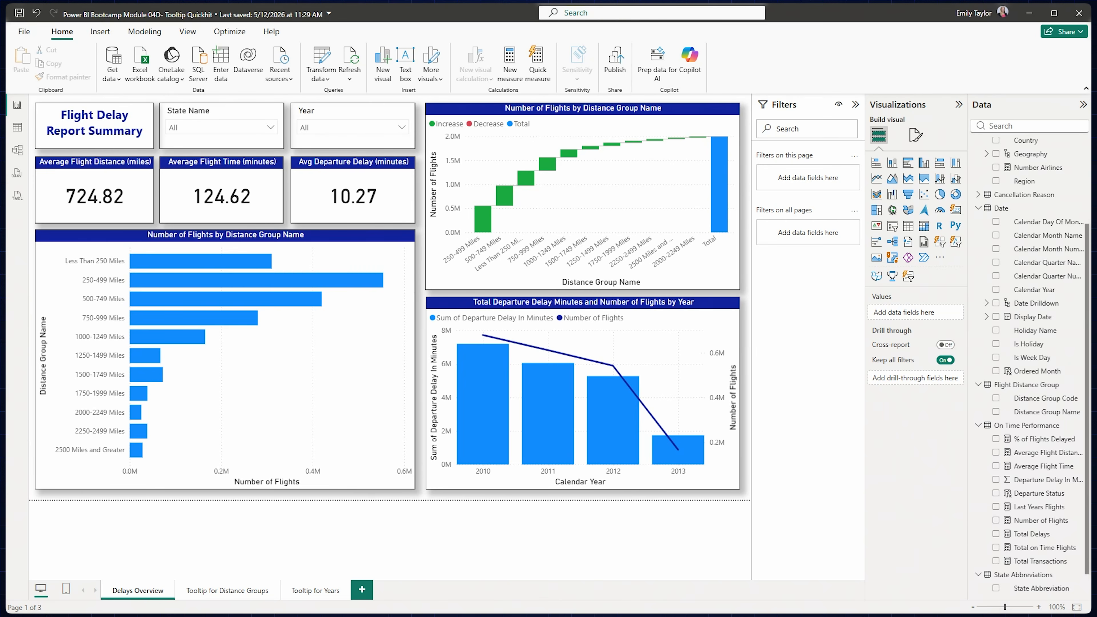
Step: Hide the Tooltip for Distance Groups and Tooltip for Years pages
{"action": "right_click", "coordinate": [228, 590]}
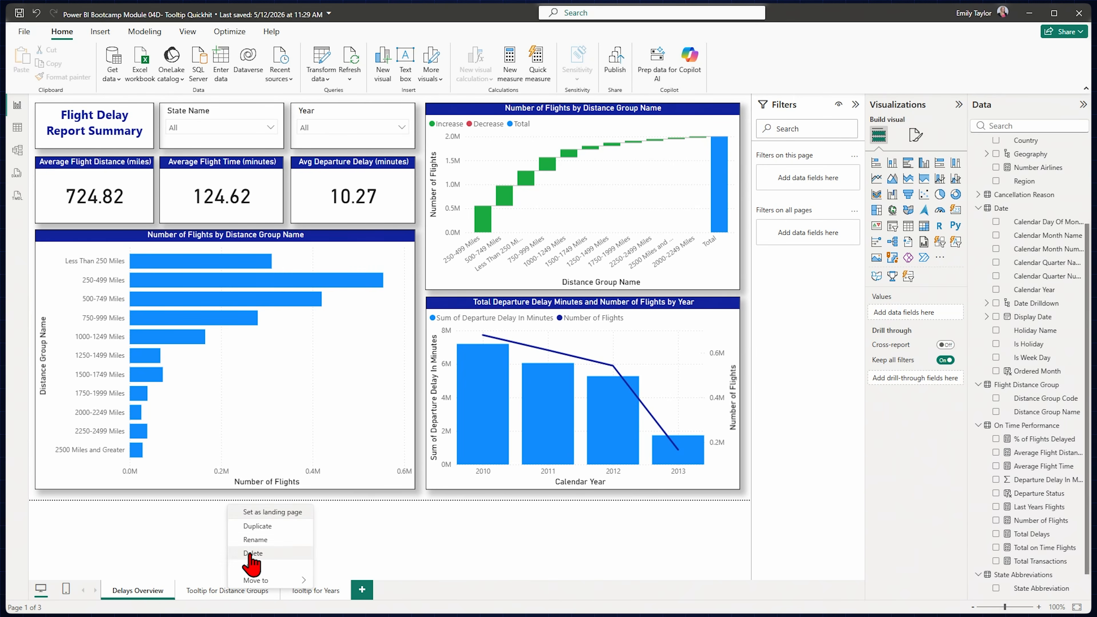
{"action": "left_click", "coordinate": [252, 566]}
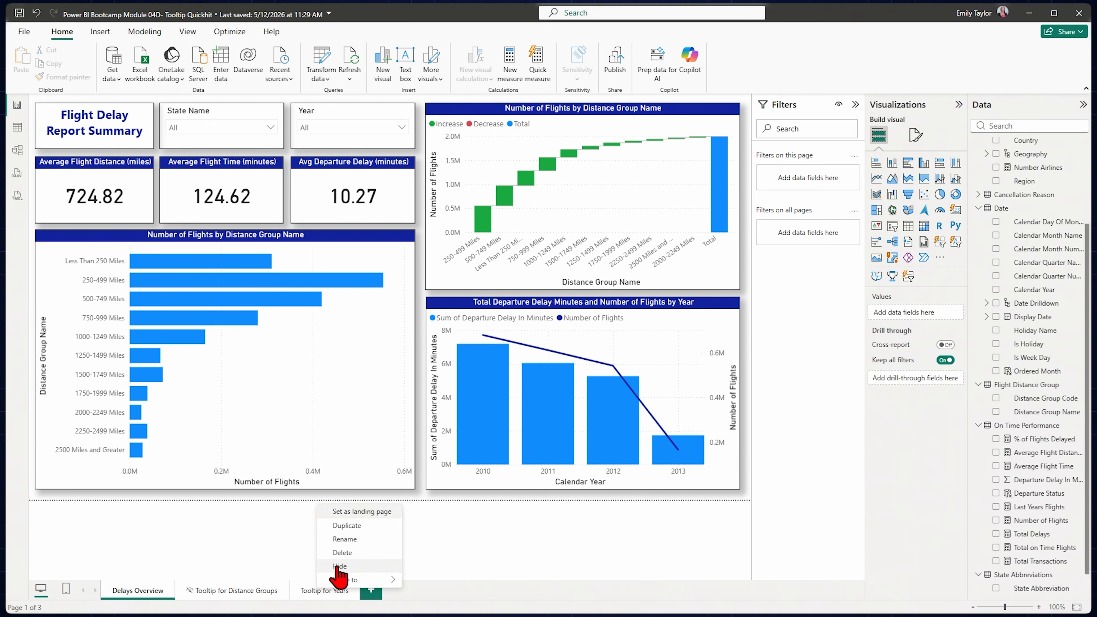
{"action": "left_click", "coordinate": [340, 566]}
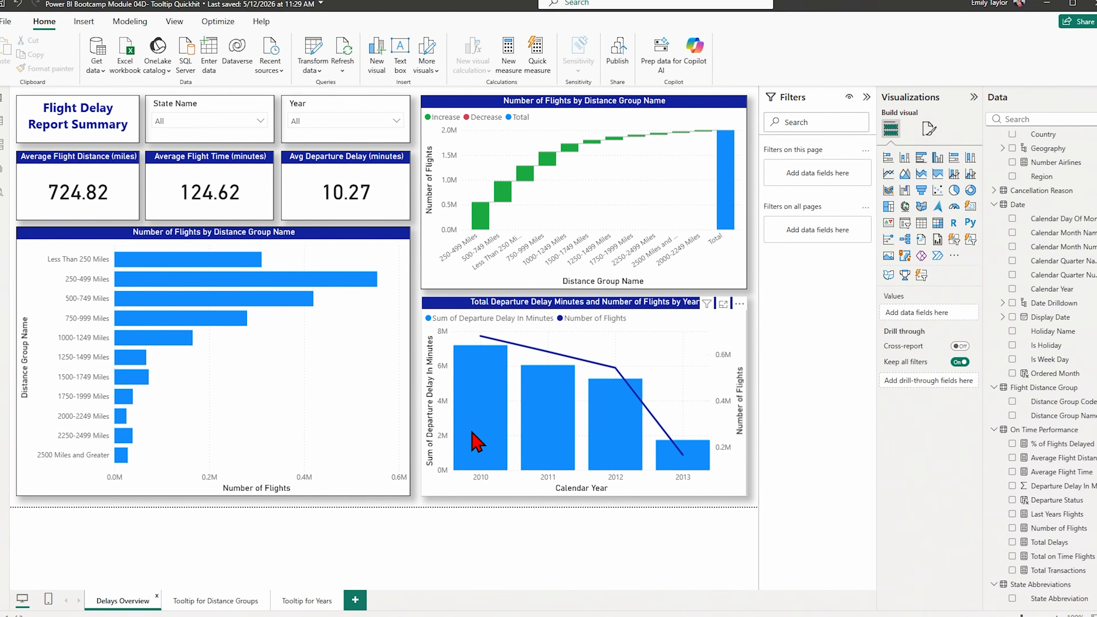
{"action": "mouse_move", "coordinate": [477, 443]}
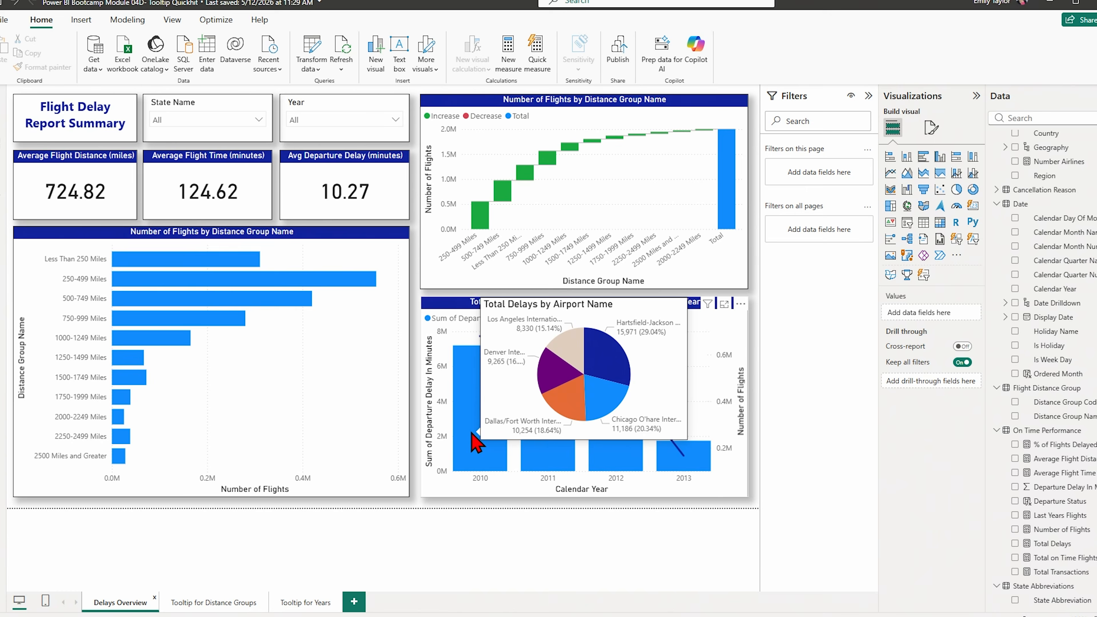